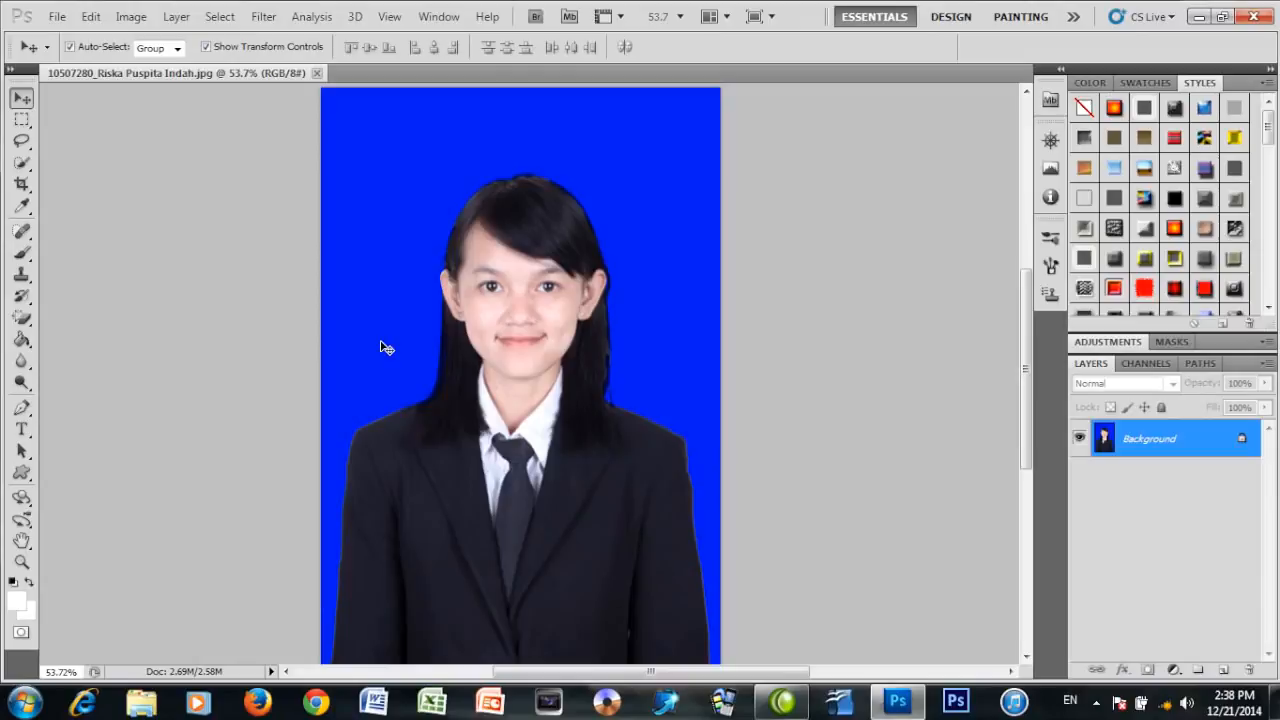
Set the Crop tool to a width of 3.4 cm, a height of 4.5 cm and a resolution of 300 pixels/inch.
left_click(21, 188)
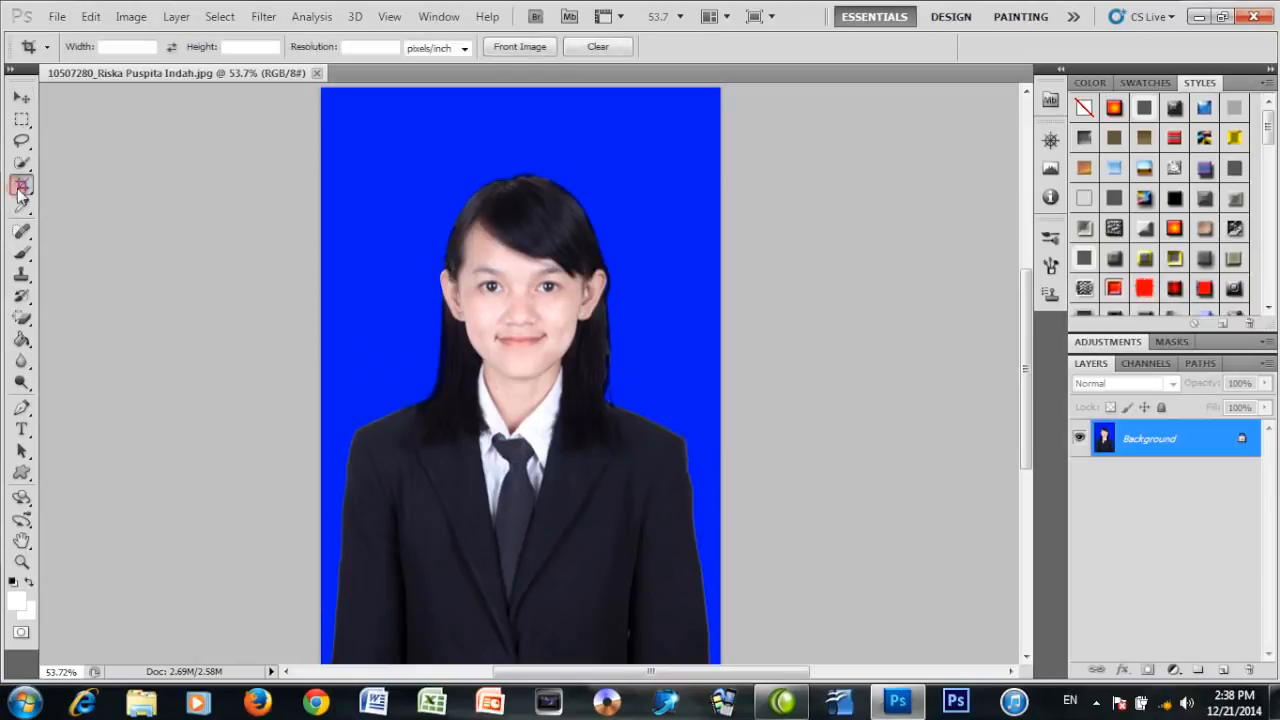
left_click(121, 52)
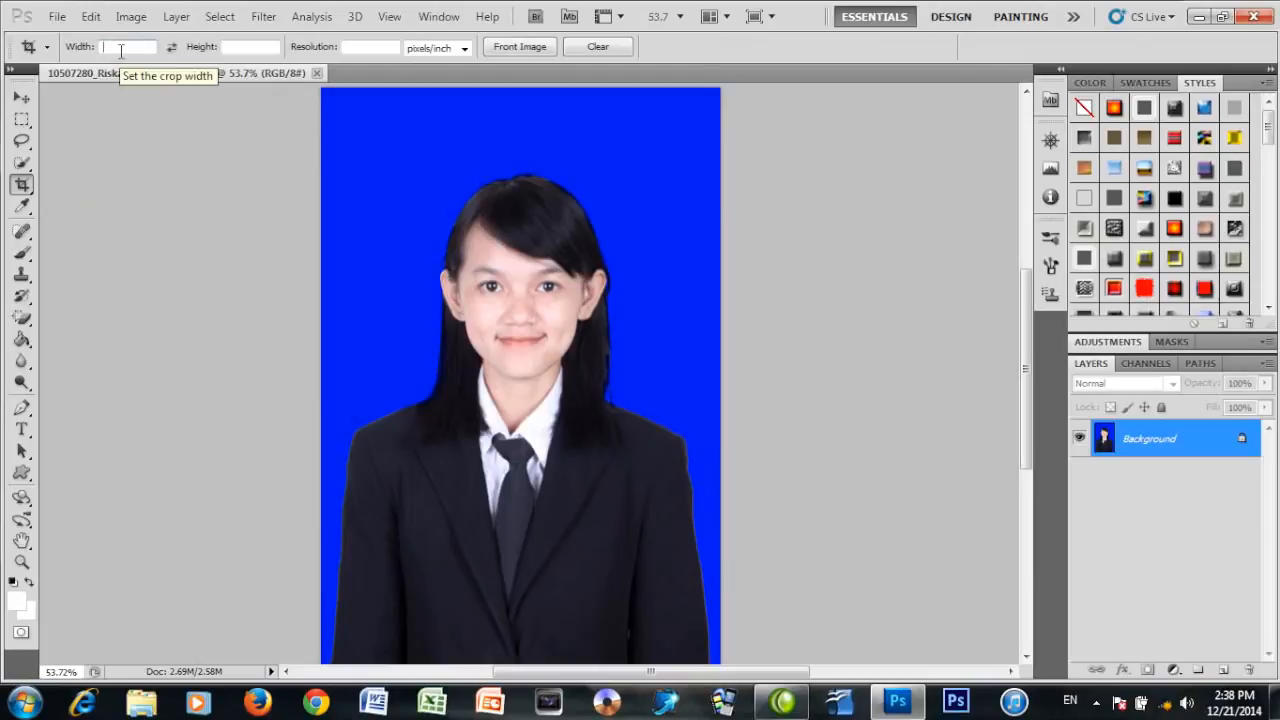
type("3.4cm")
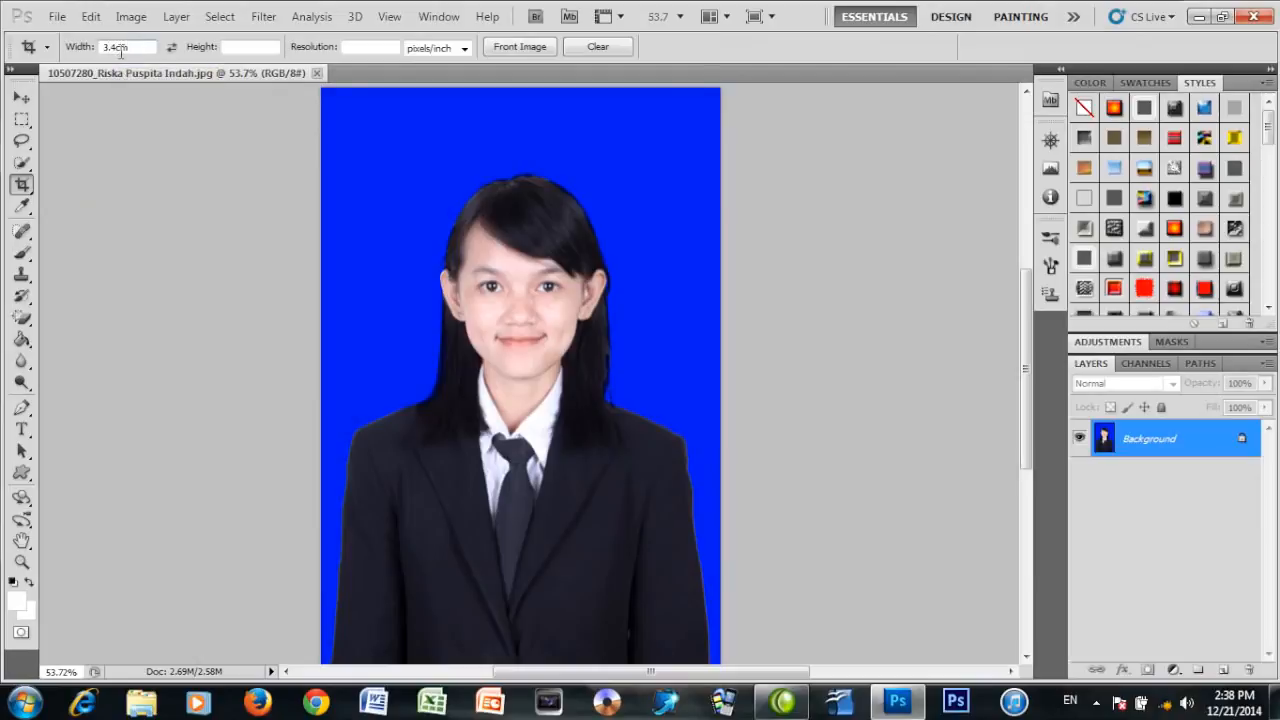
left_click(252, 50)
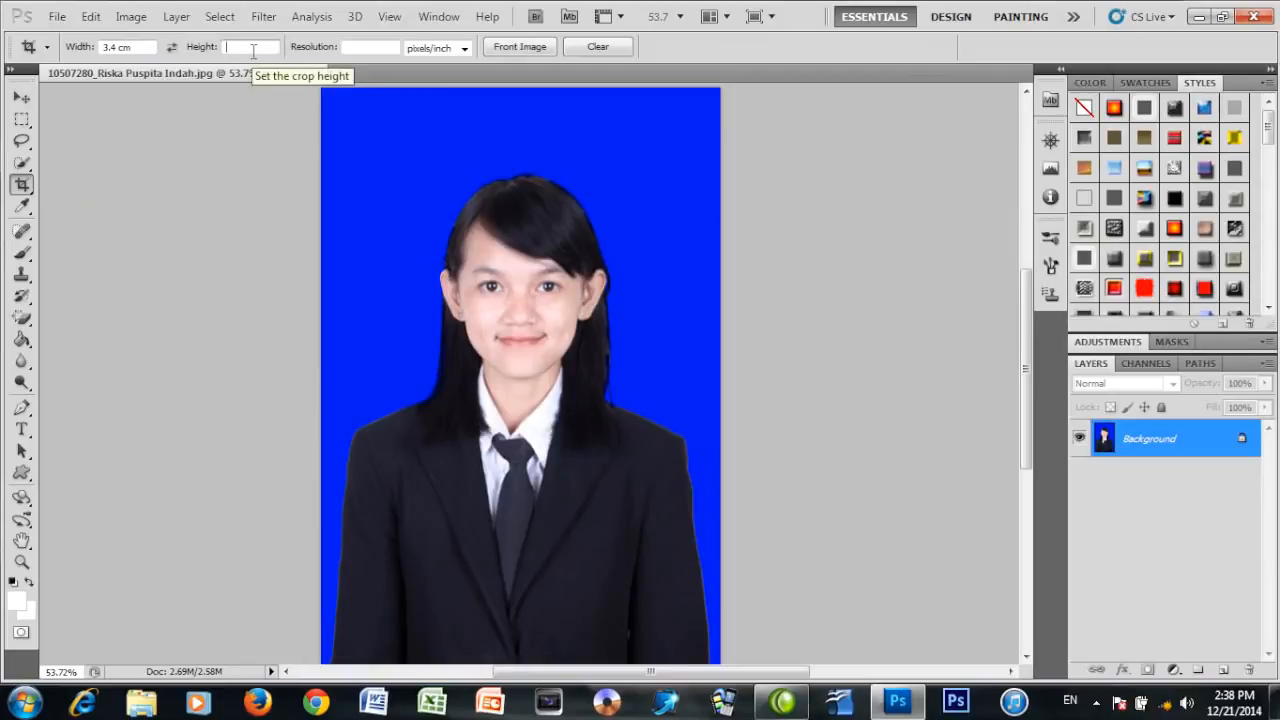
type("4.5")
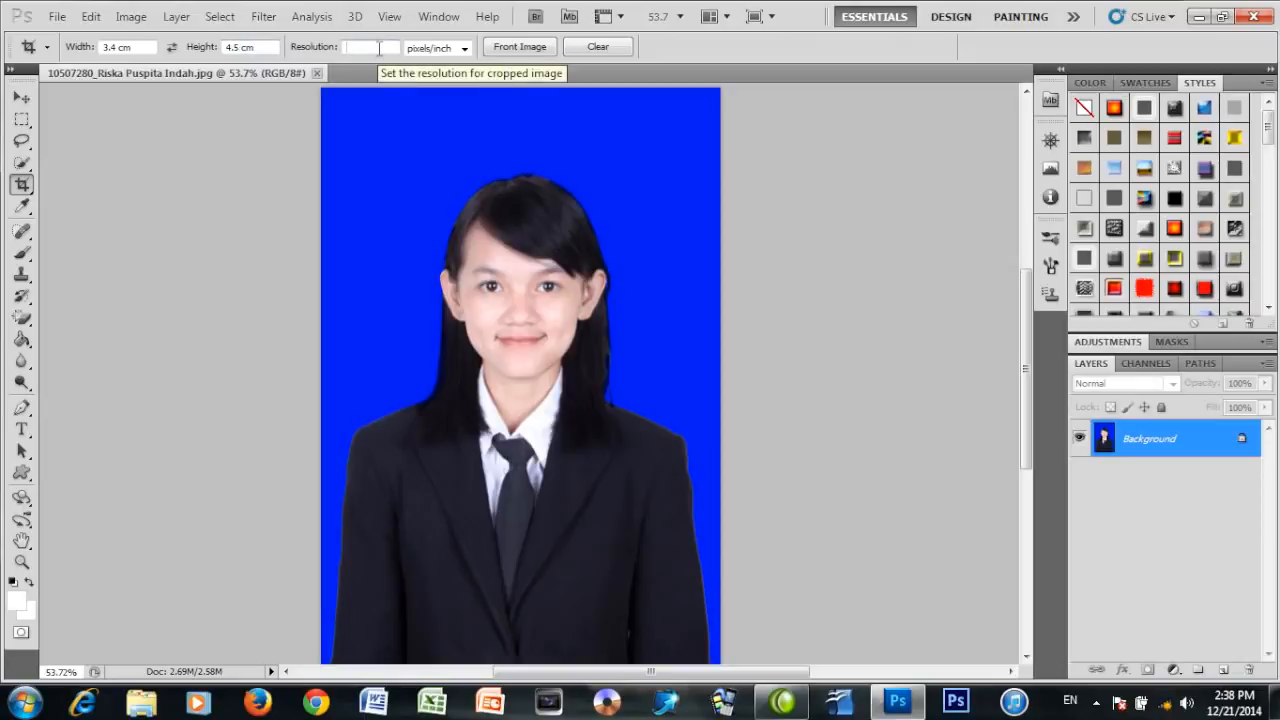
type("300")
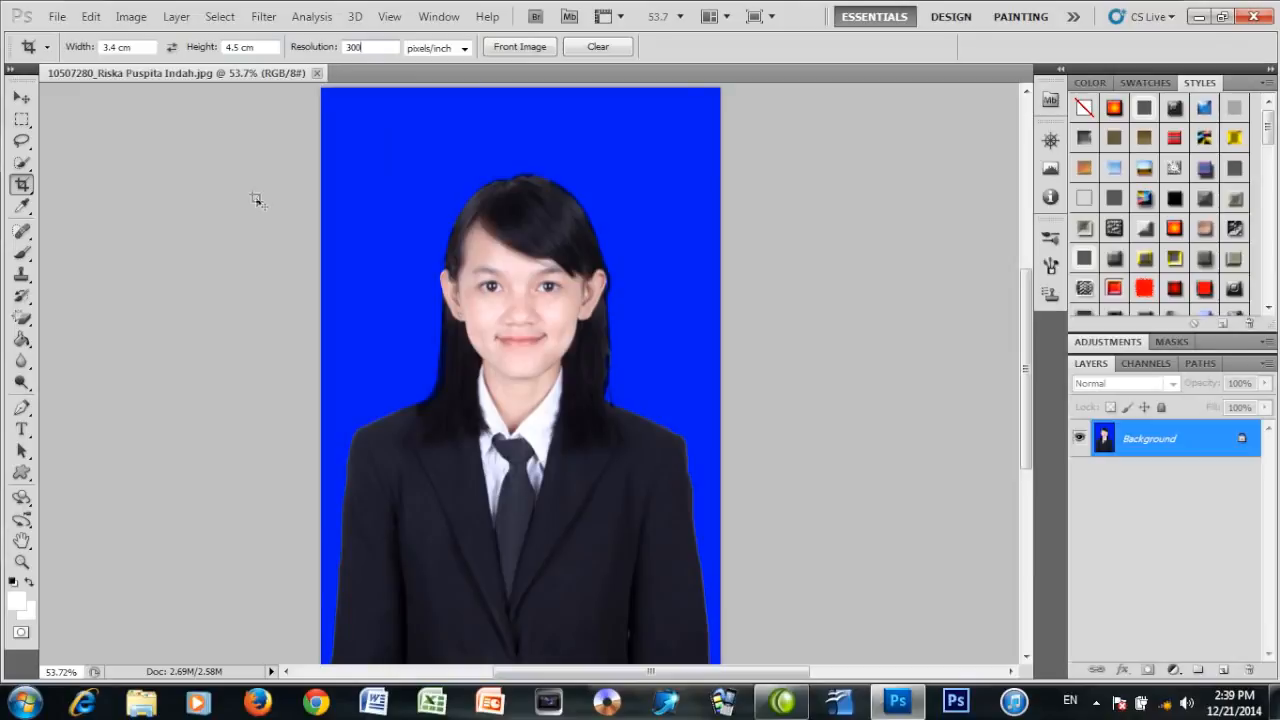
Create a new document 15 cm wide and 10 cm high at 300 pixels/inch with a white background.
key("ctrl+n")
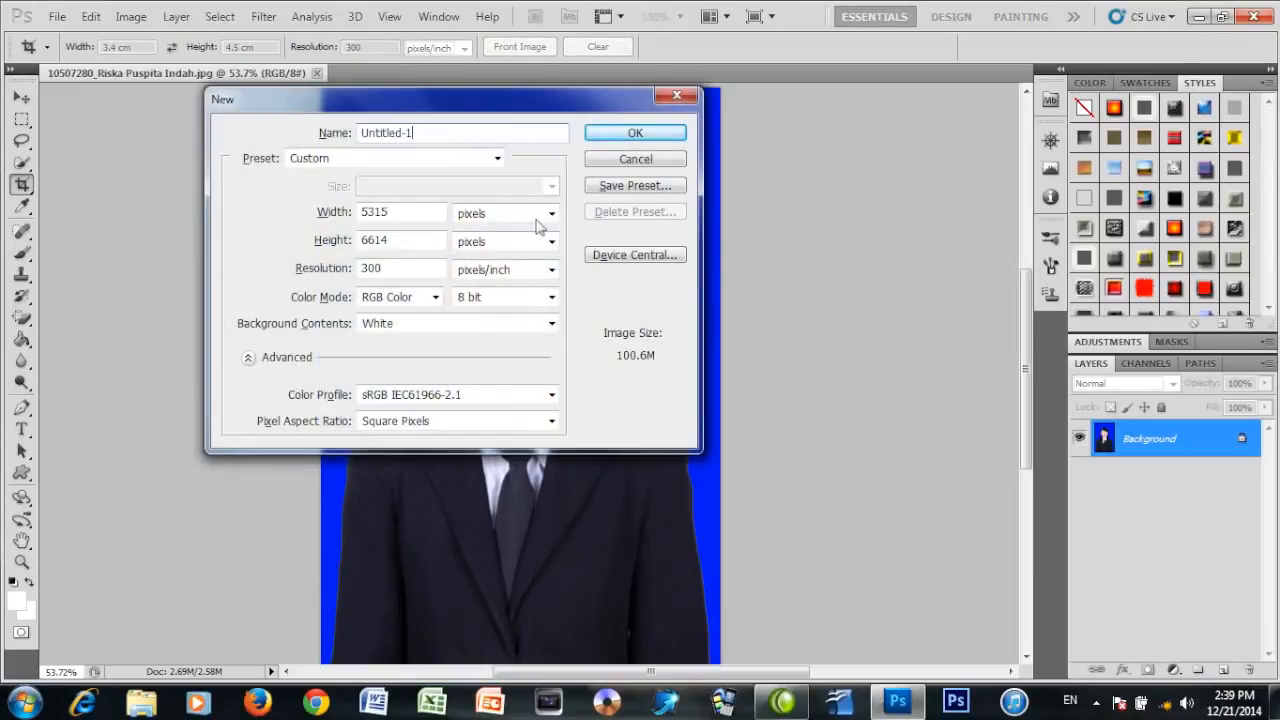
left_click(549, 214)
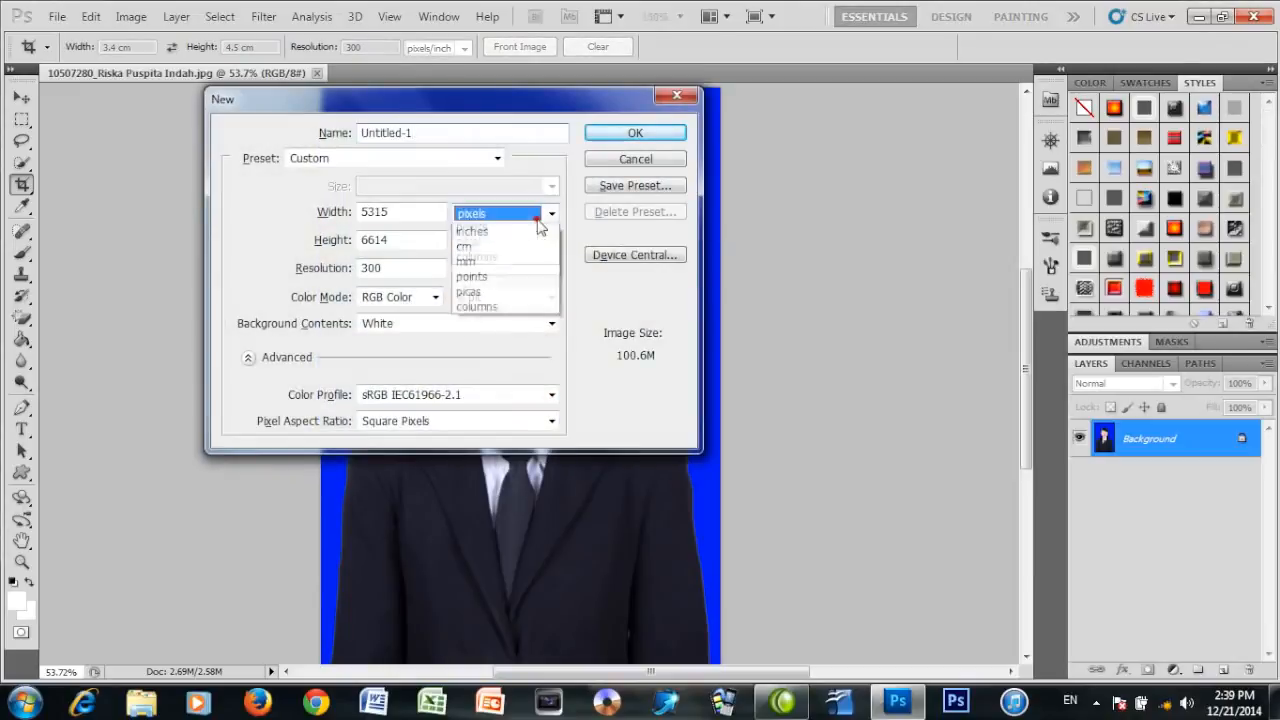
left_click(492, 264)
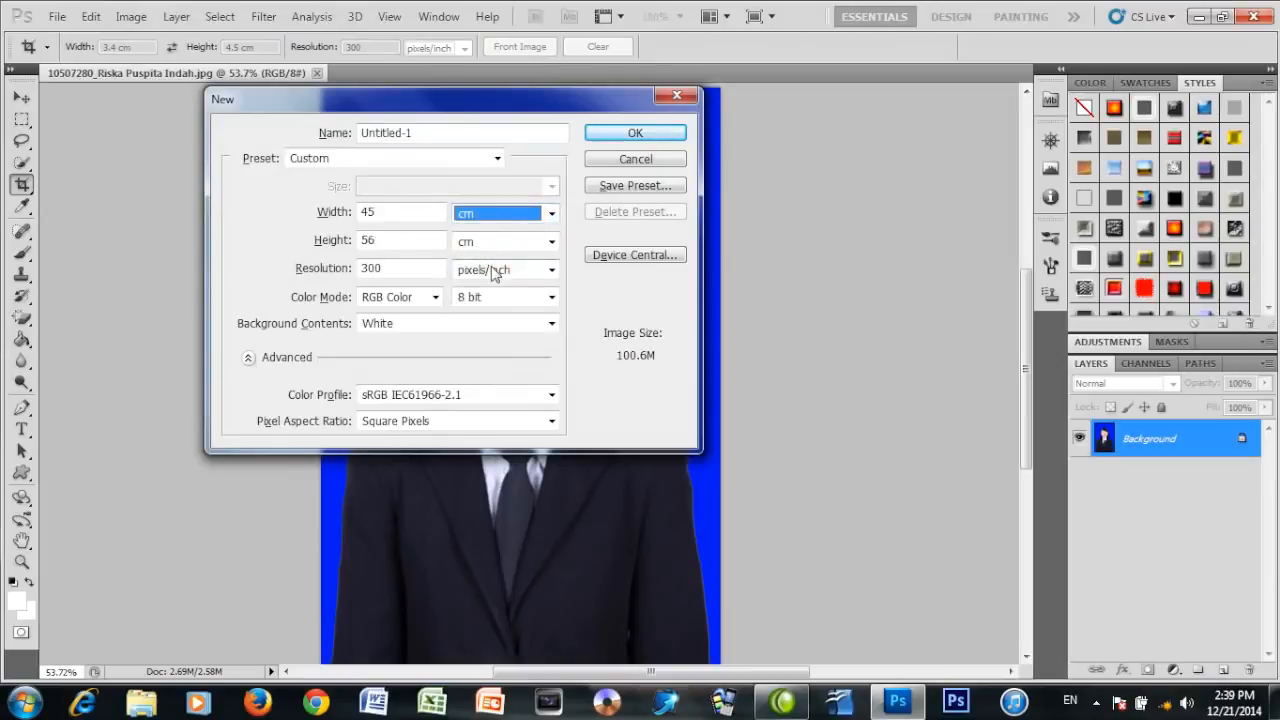
left_click_drag(414, 211, 361, 212)
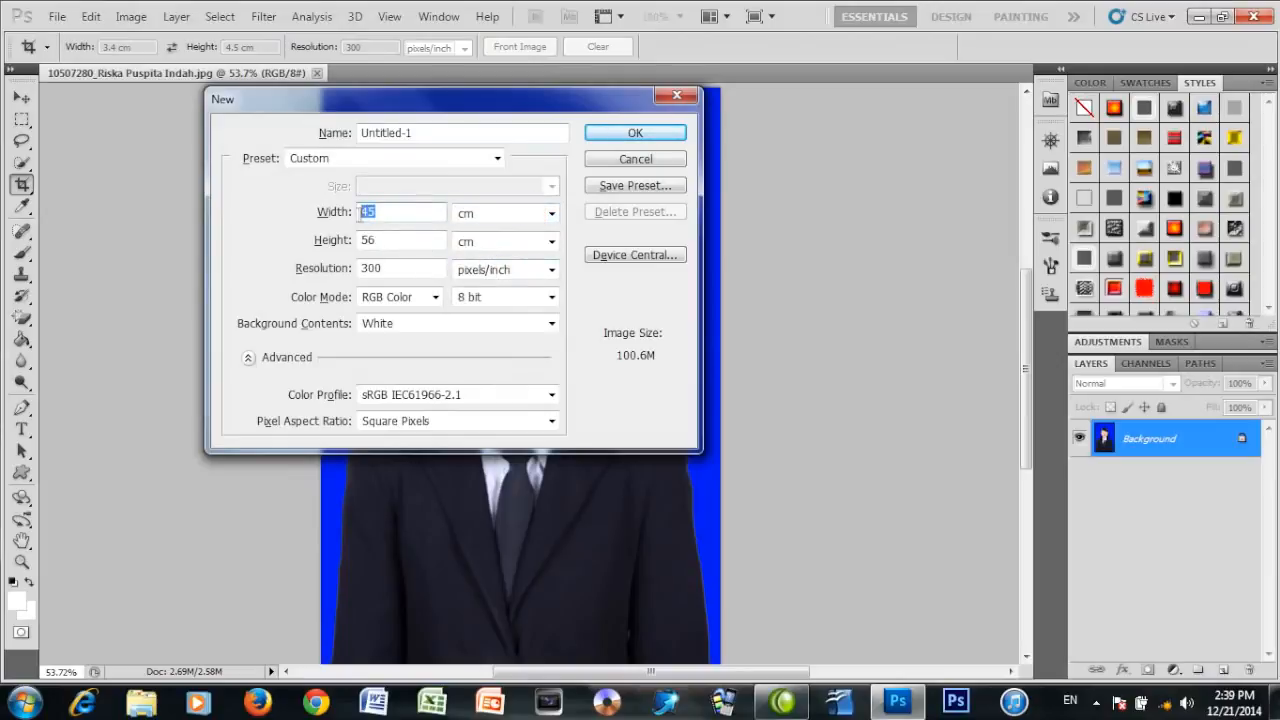
type("15")
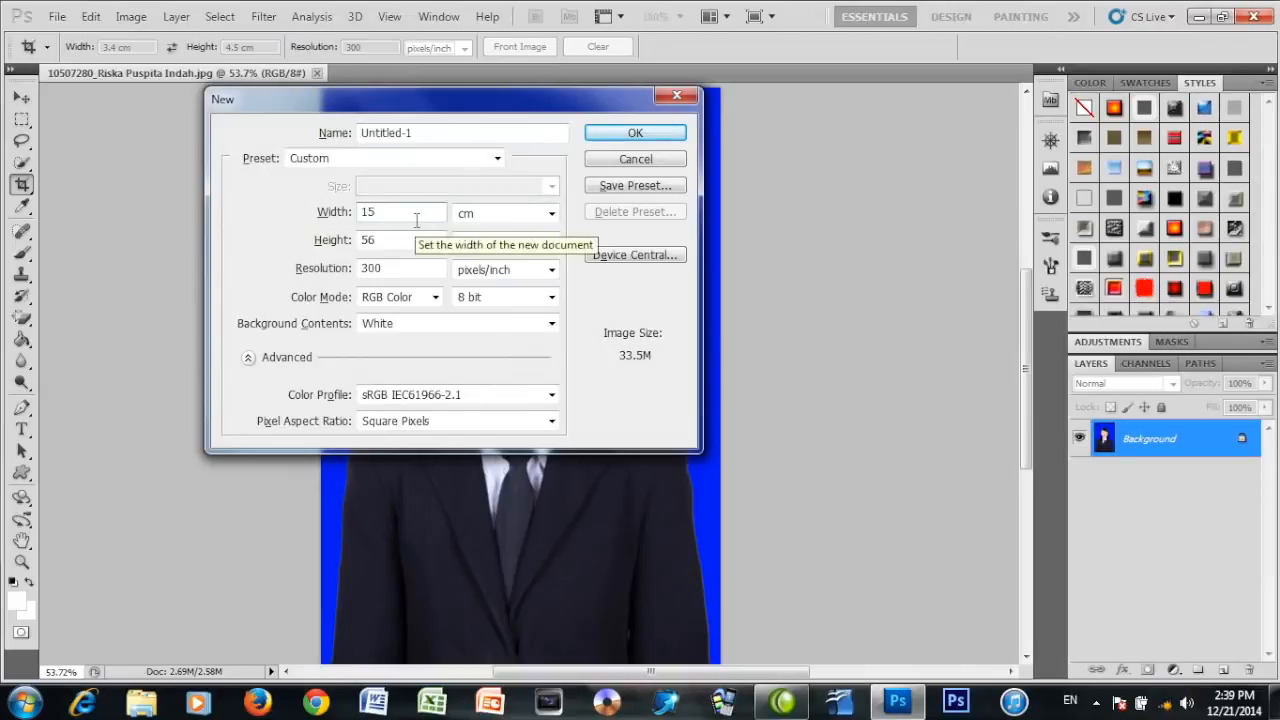
left_click(368, 241)
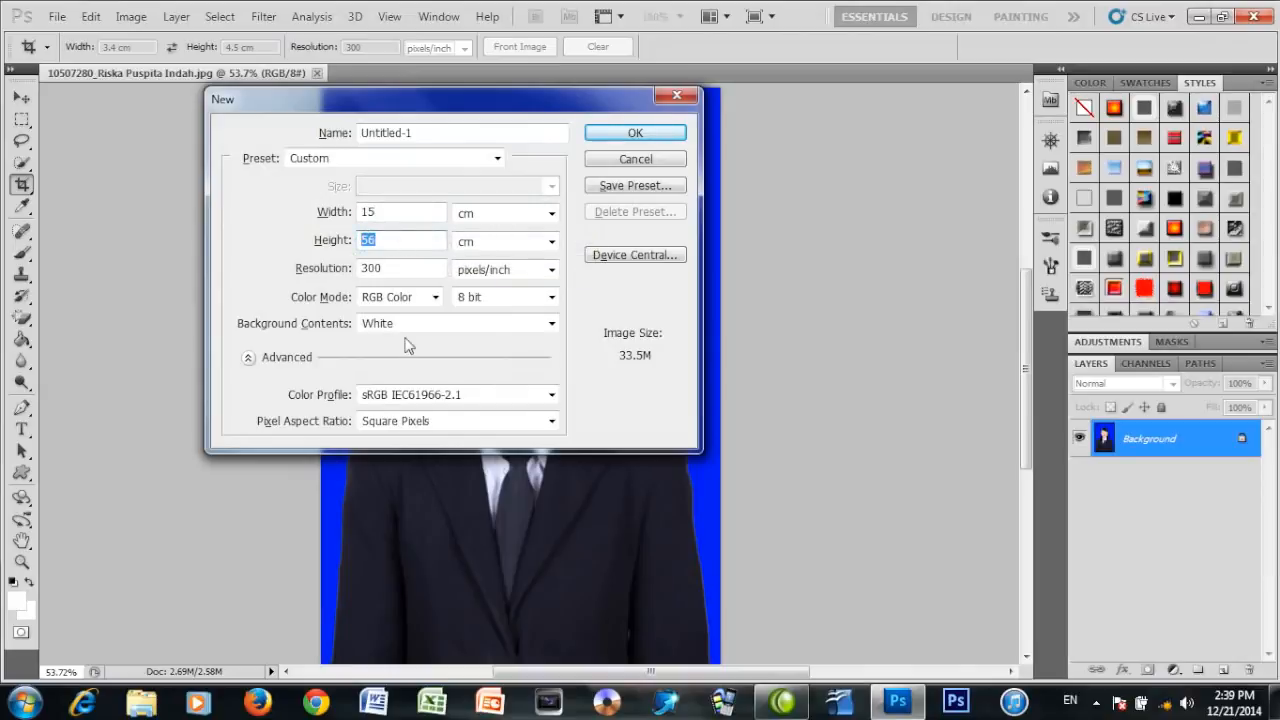
type("10")
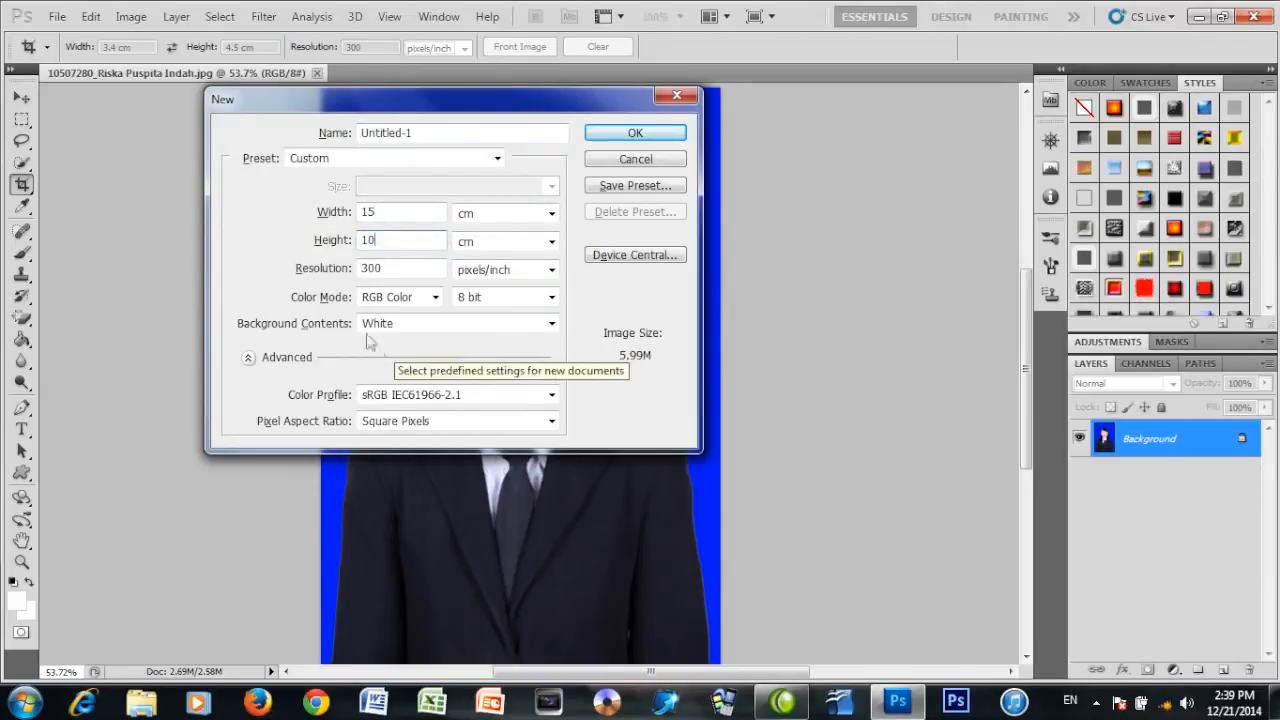
left_click(386, 268)
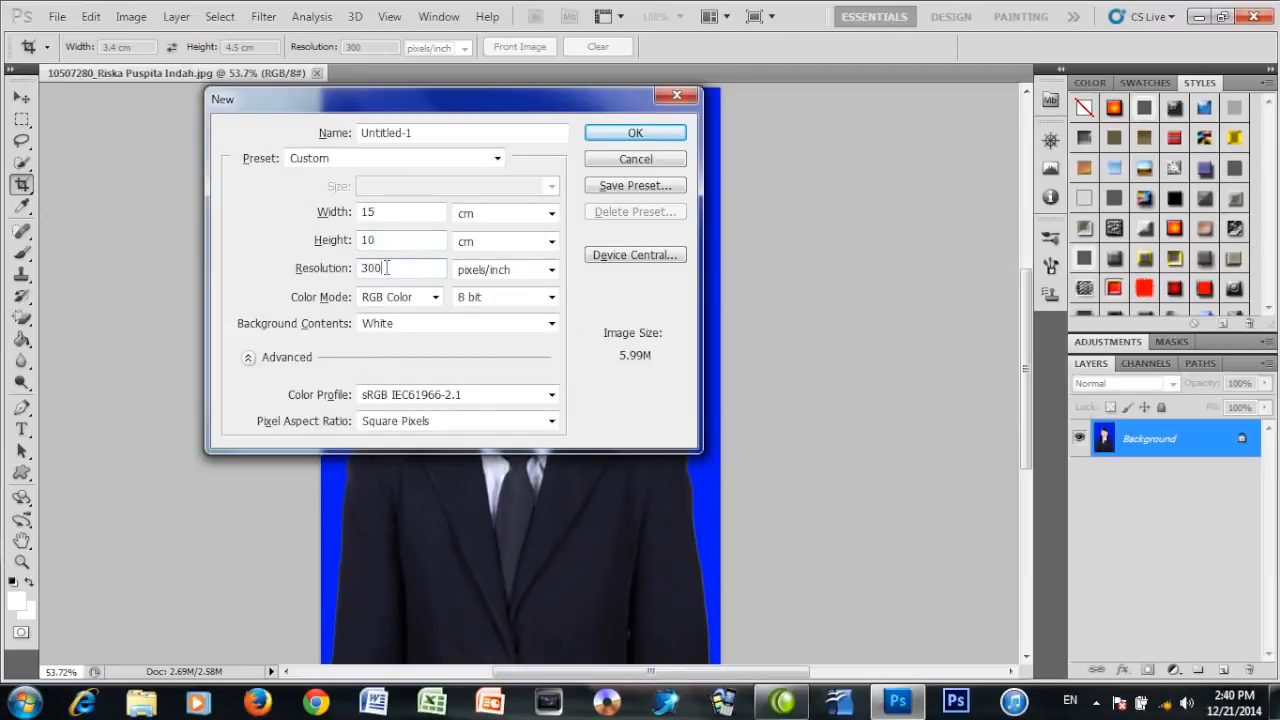
left_click(409, 326)
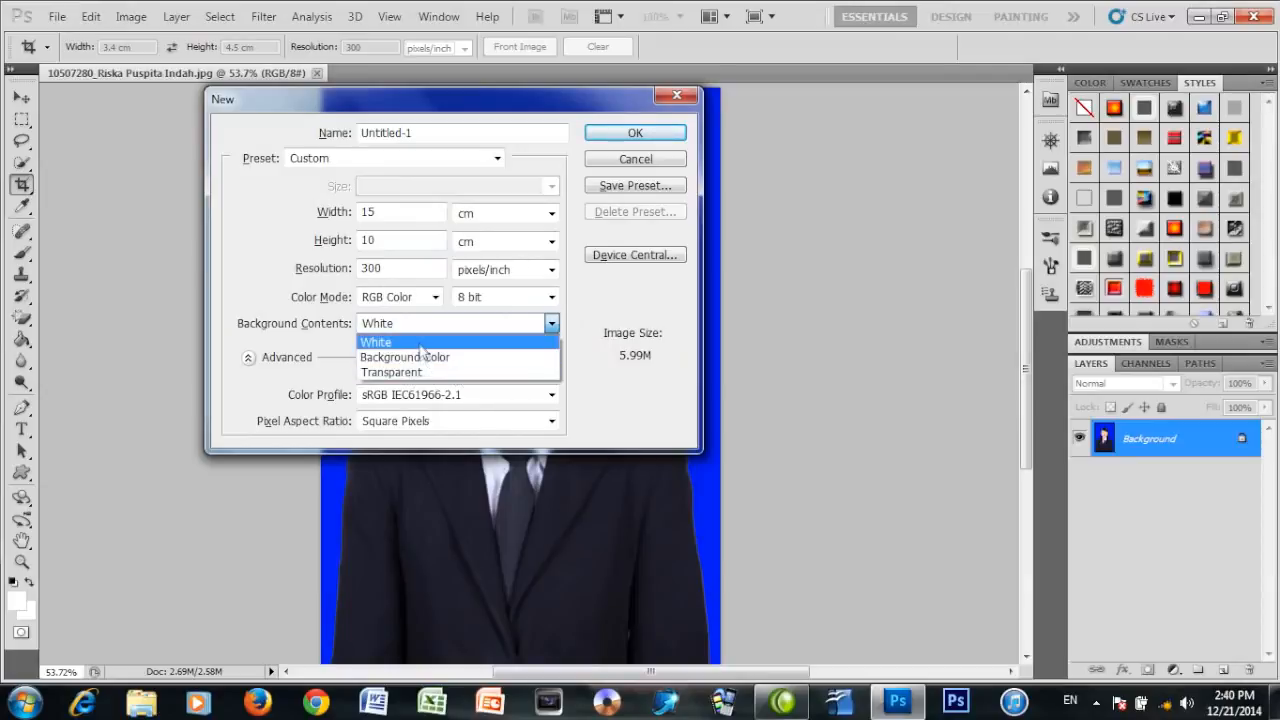
left_click(418, 343)
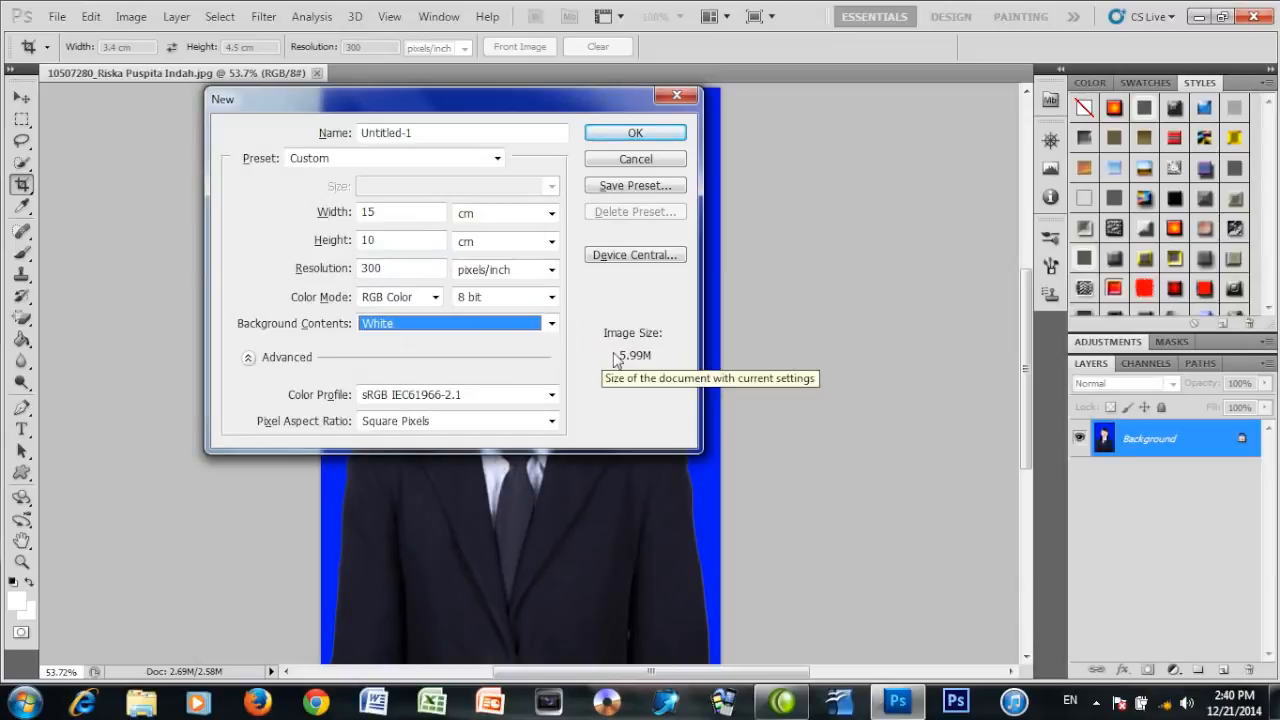
left_click(630, 134)
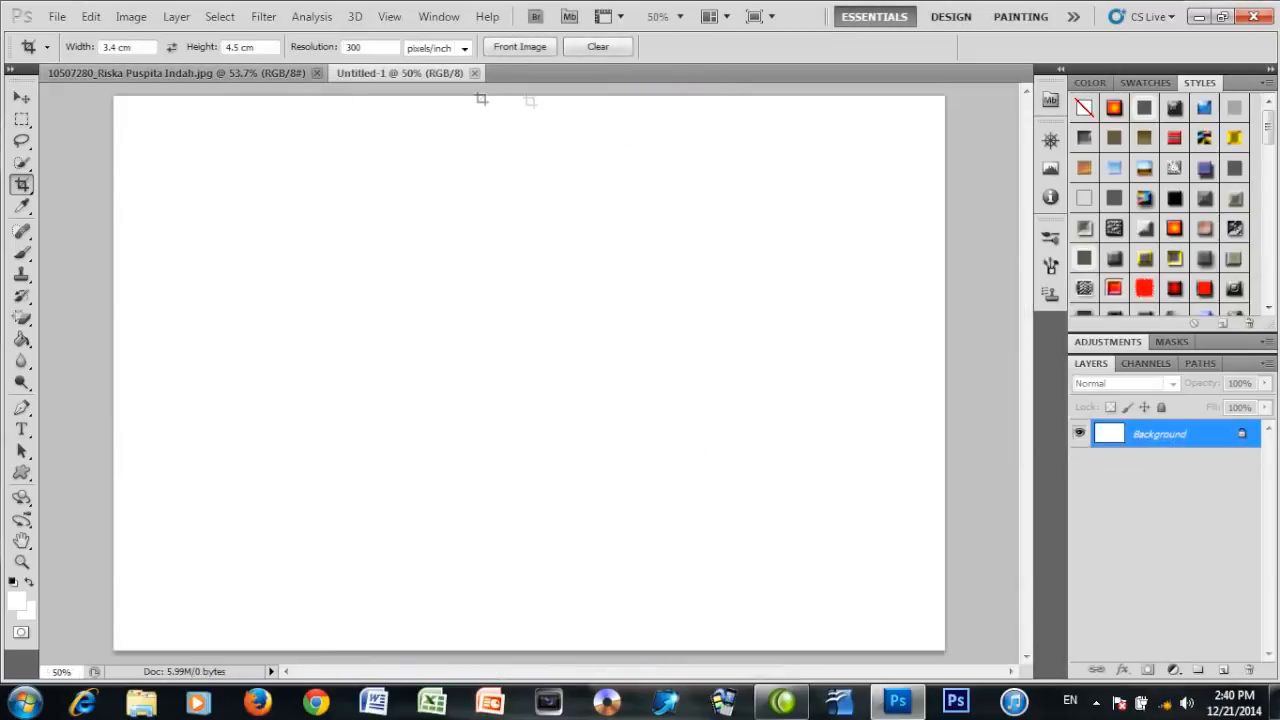
Float the portrait photo in its own window and crop it to the head and upper chest, centred on the face.
left_click_drag(210, 72, 652, 114)
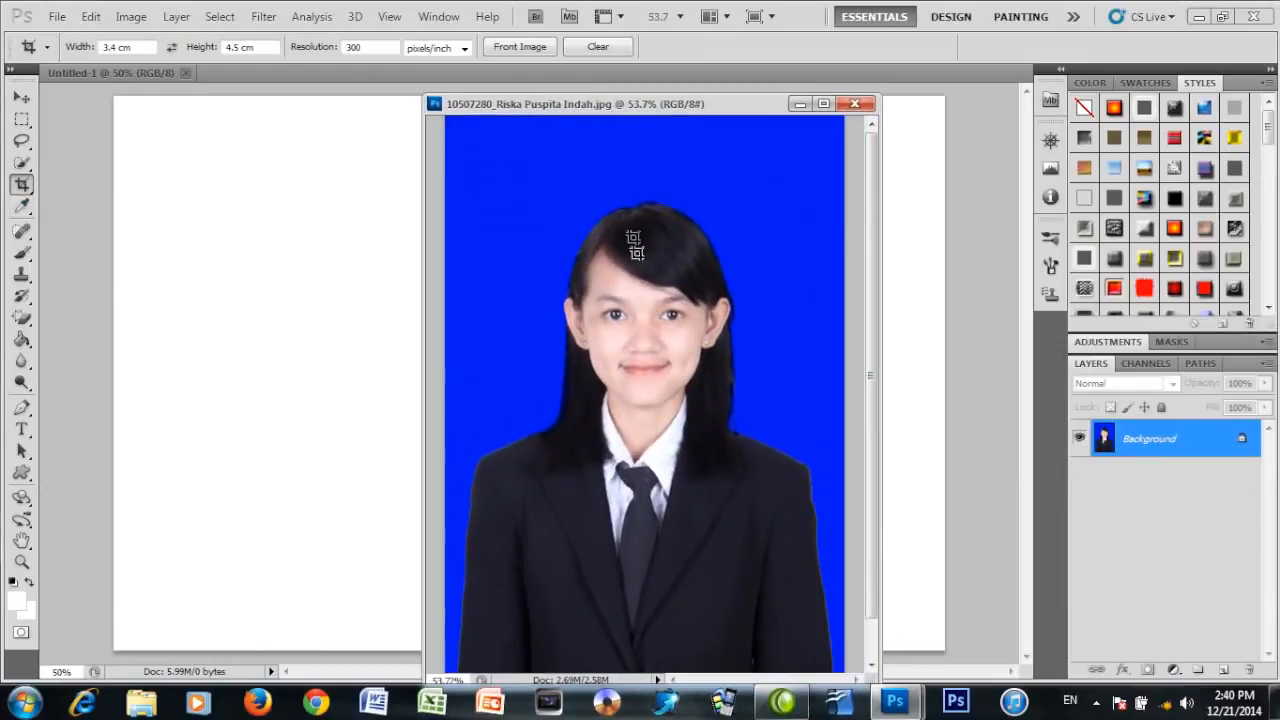
left_click_drag(540, 190, 834, 590)
left_click_drag(801, 451, 760, 440)
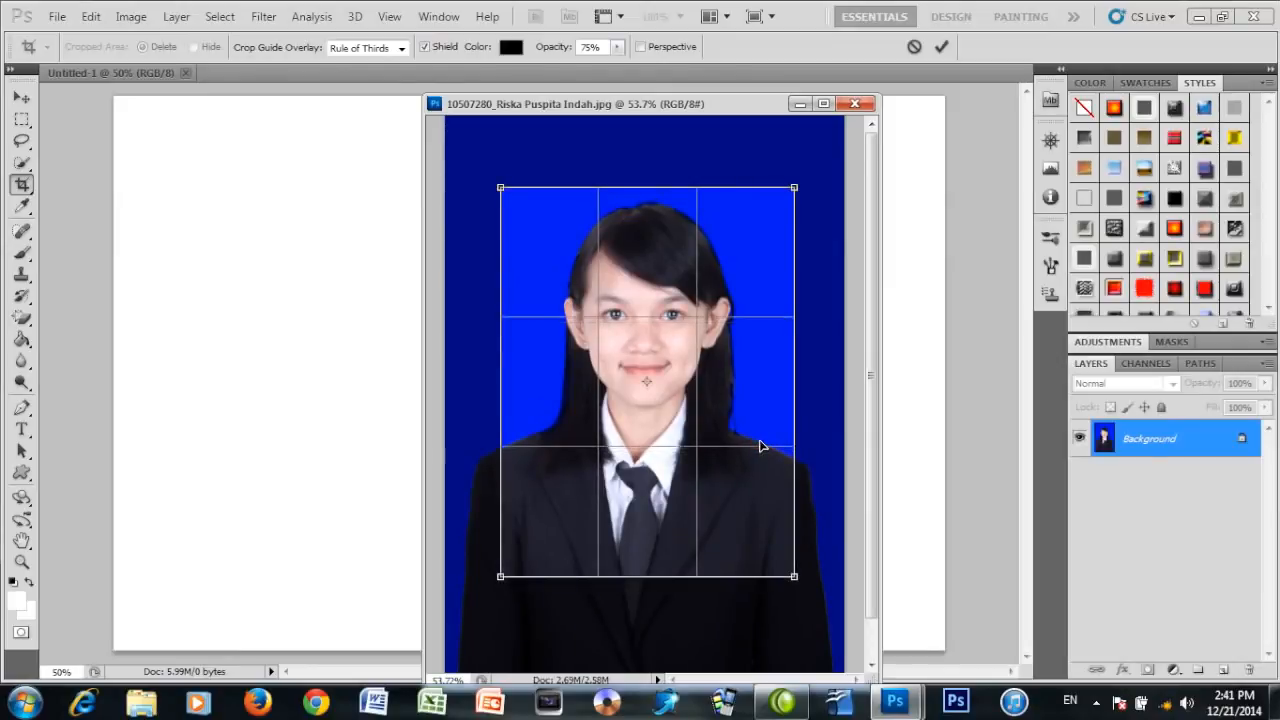
key("Return")
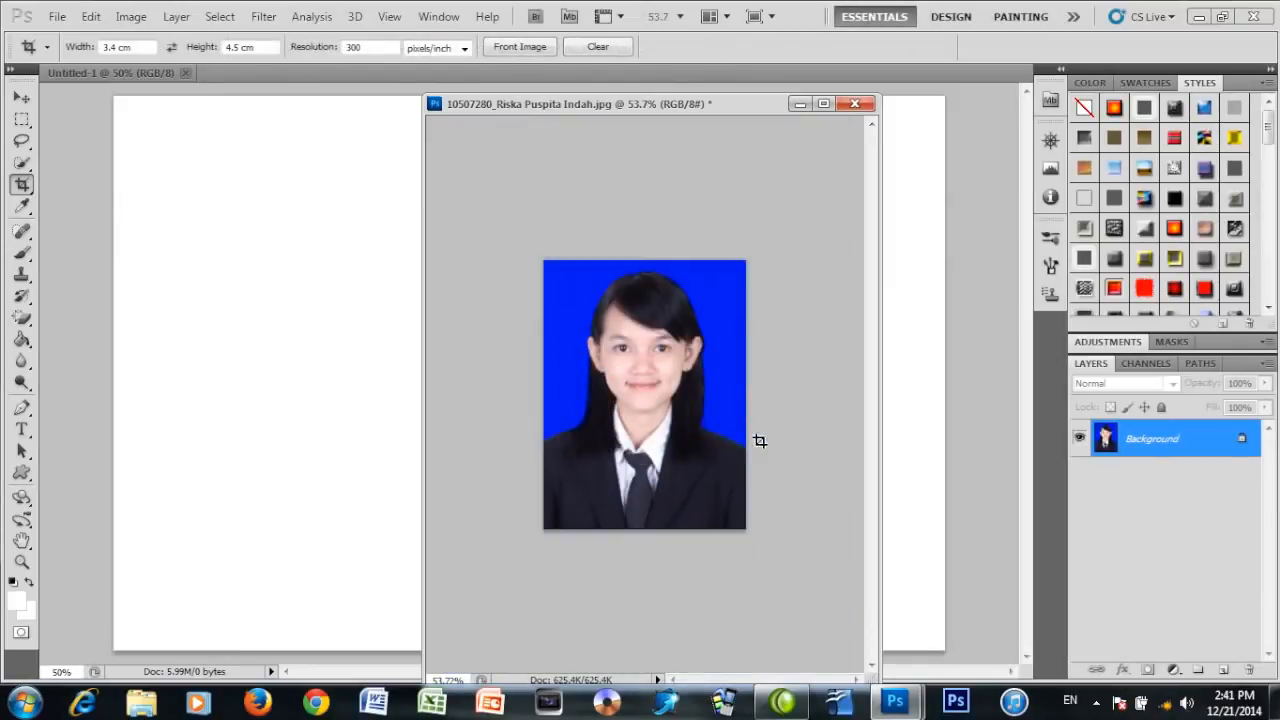
Copy the cropped portrait into the upper-left corner of the blank document and close the original photo without saving.
left_click(21, 97)
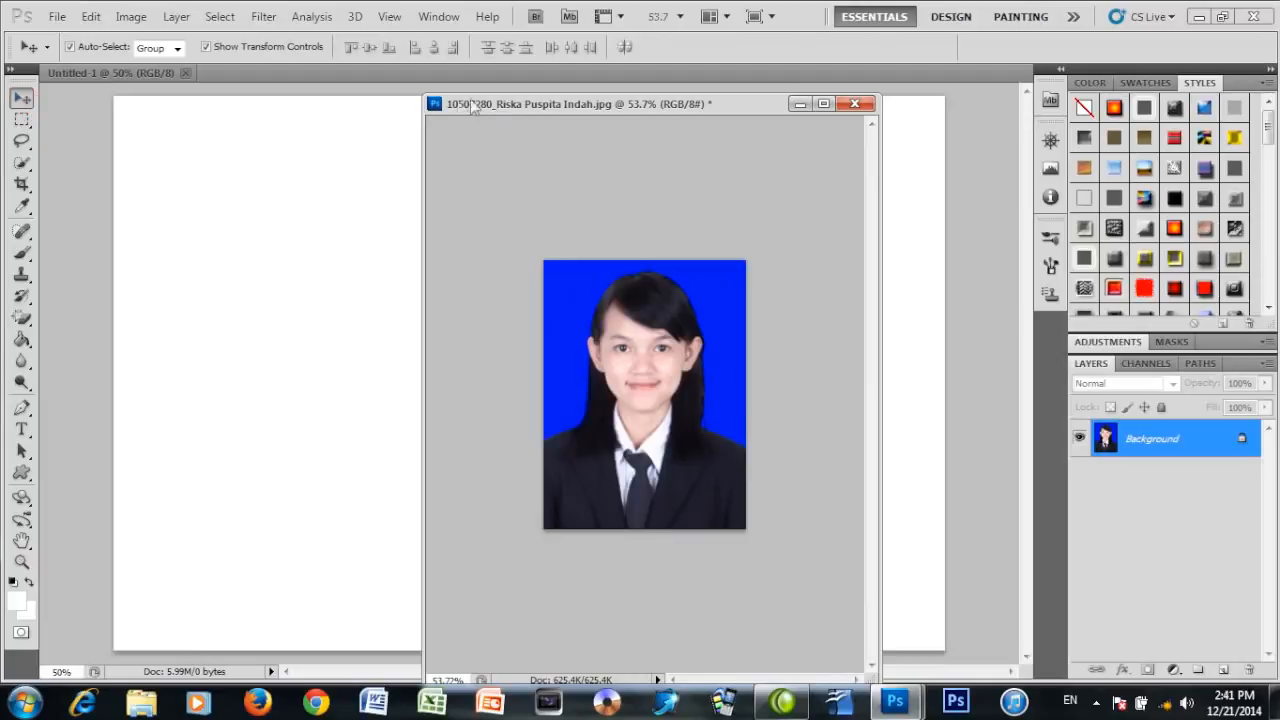
left_click_drag(472, 107, 767, 147)
left_click_drag(970, 376, 248, 167)
left_click(1148, 143)
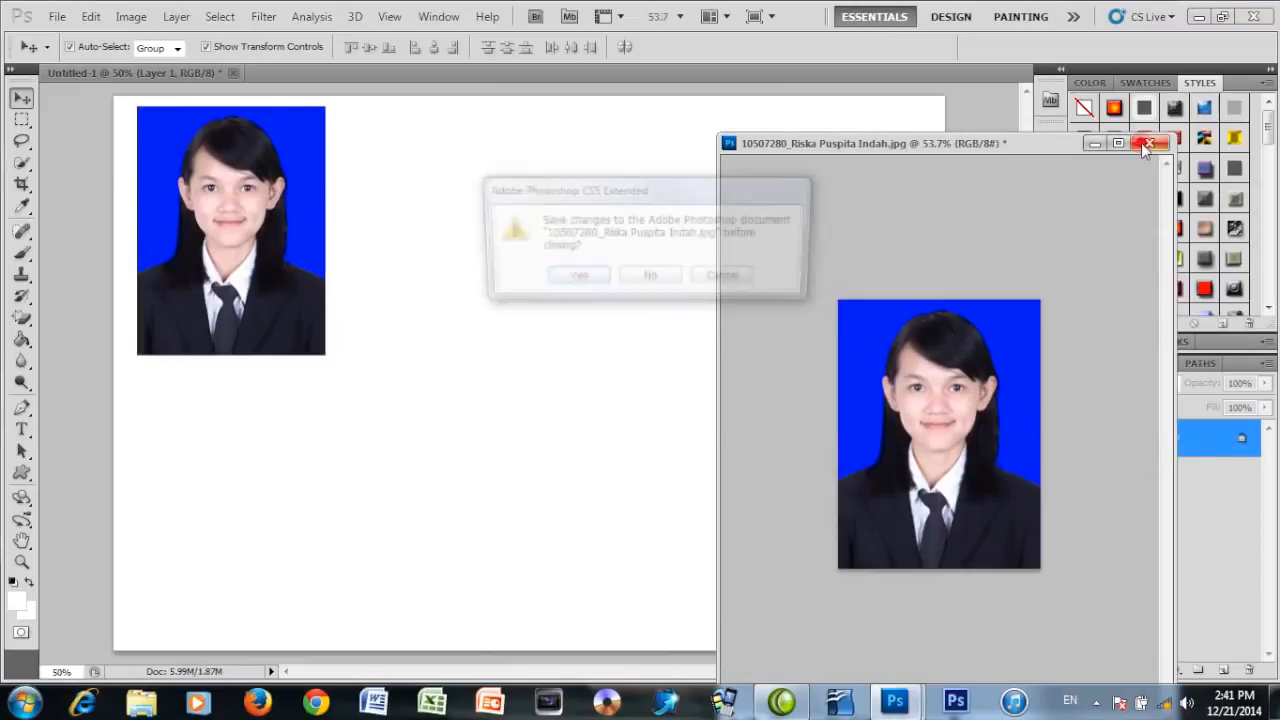
left_click(652, 276)
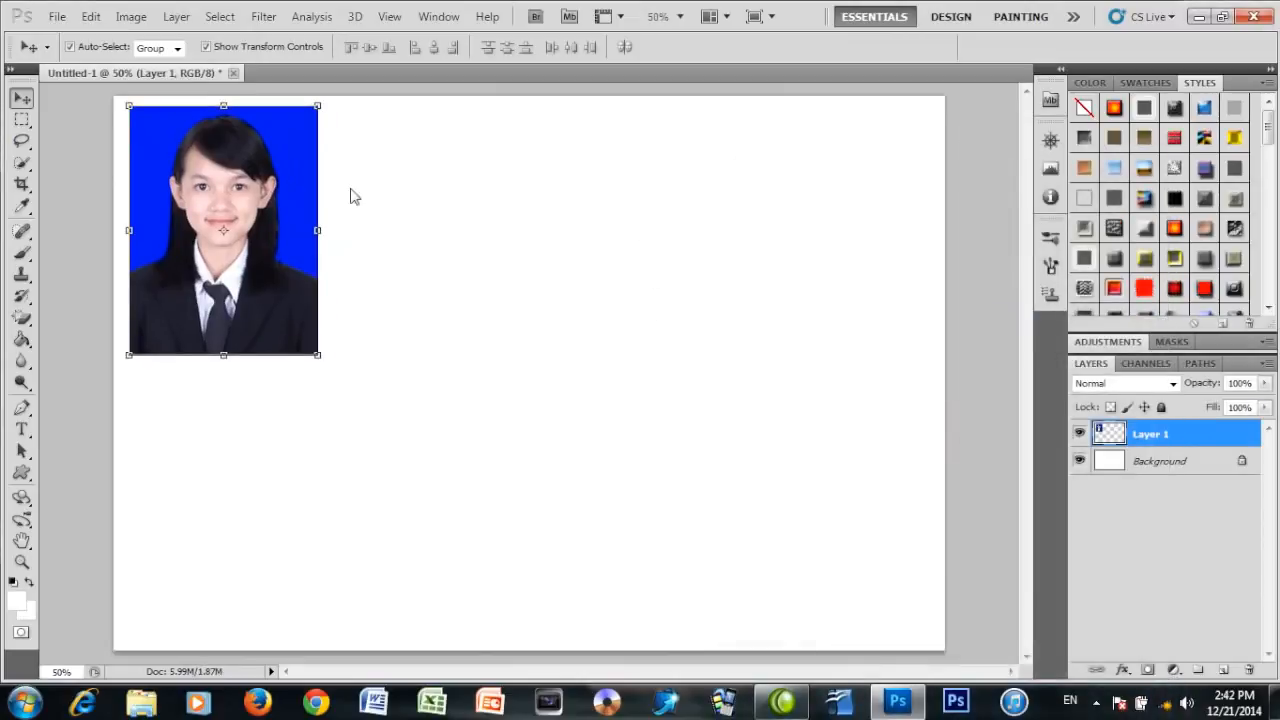
Show the Actions list, then disable and collapse the Default Actions set.
left_click(439, 17)
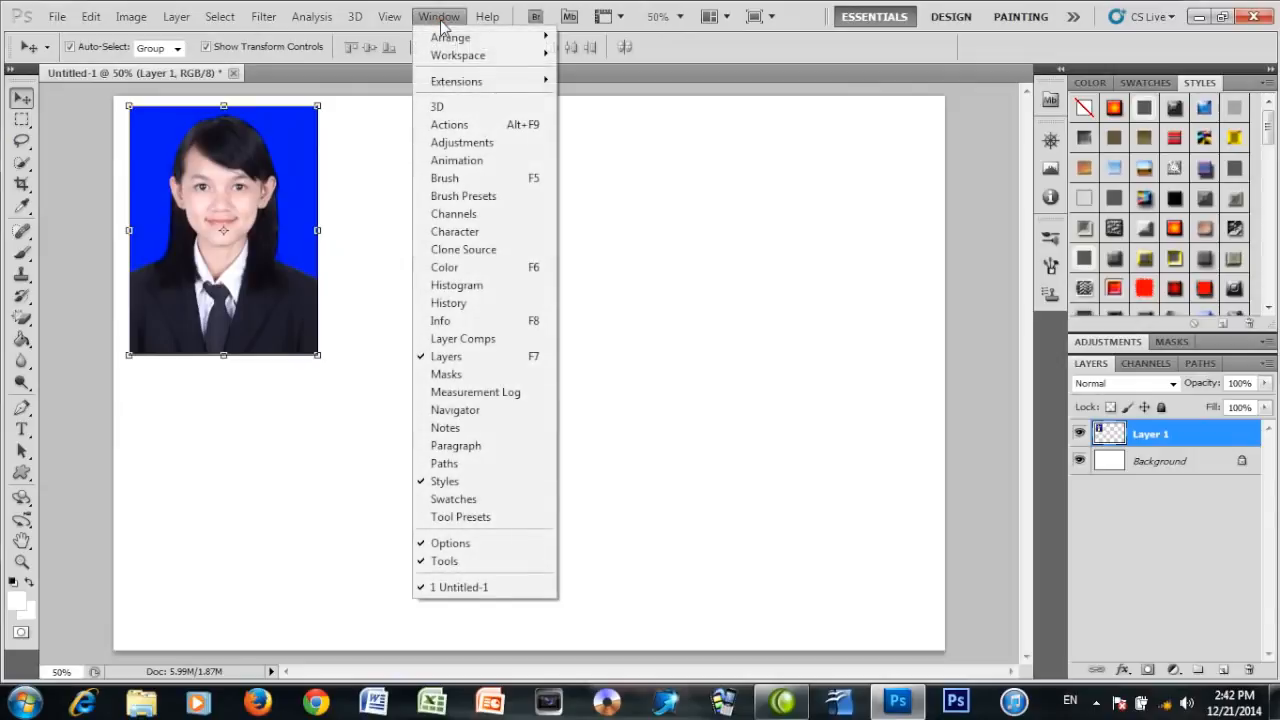
left_click(450, 127)
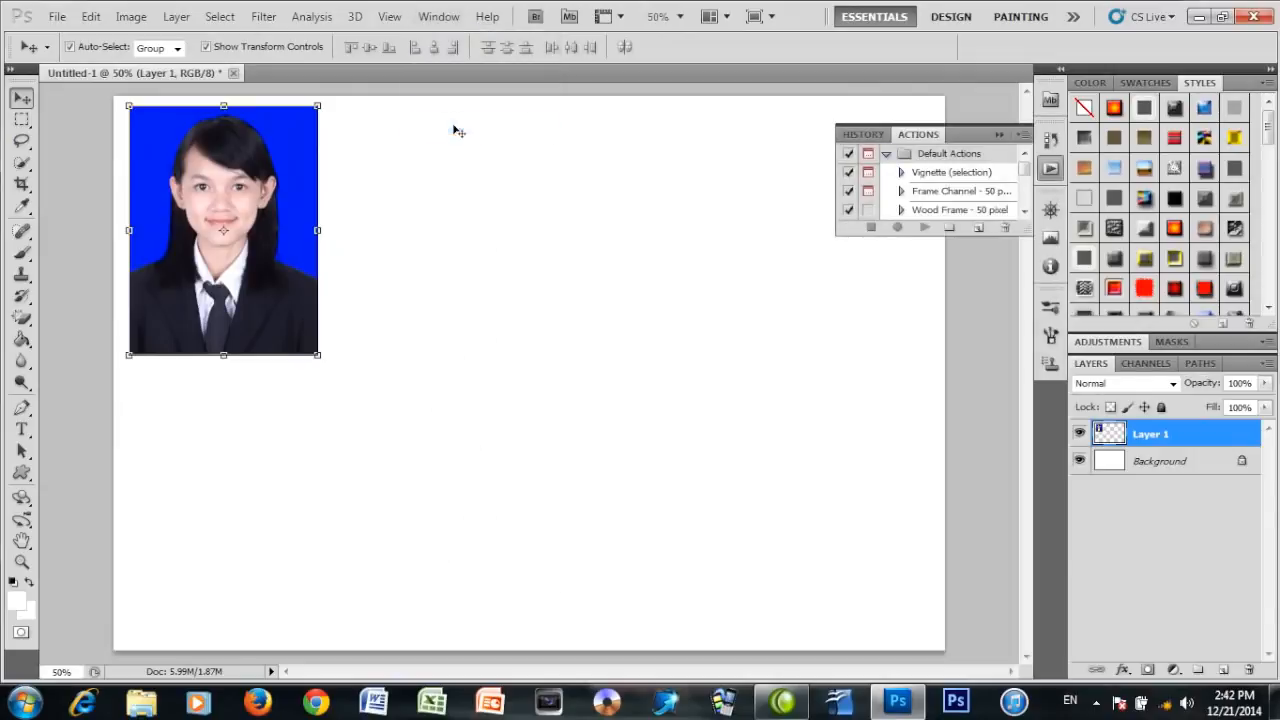
left_click(849, 156)
left_click(886, 156)
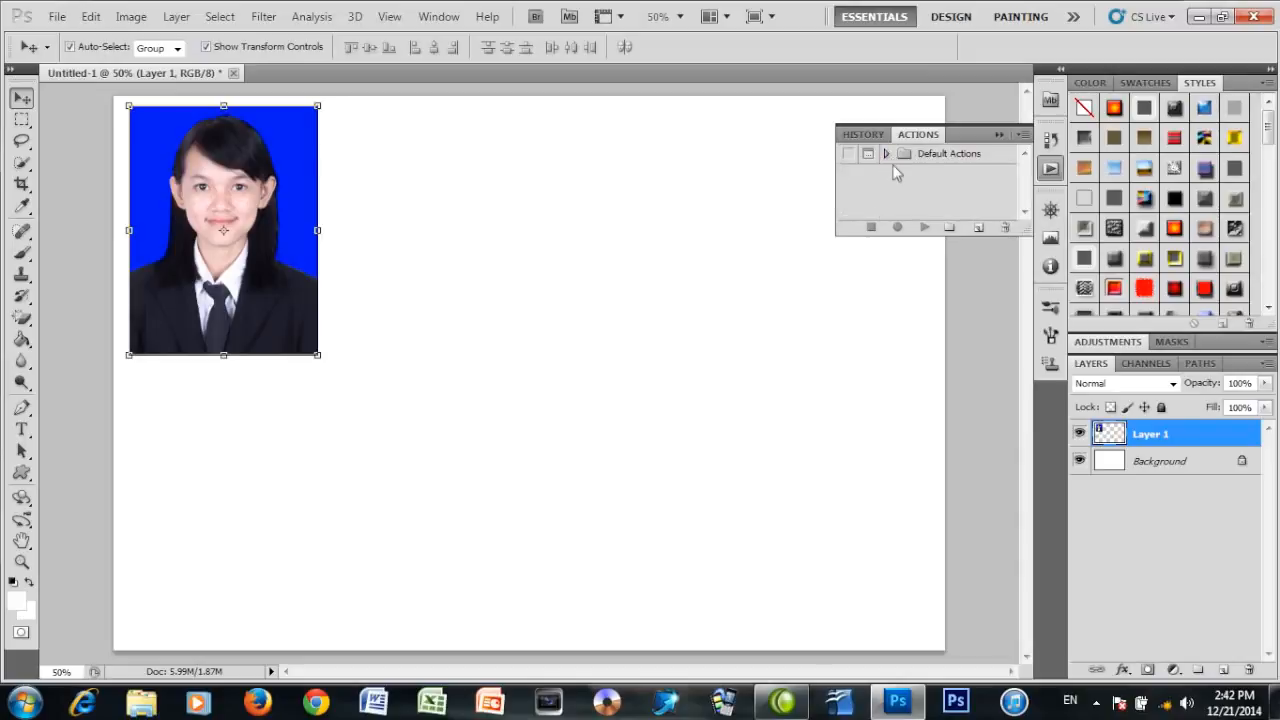
Start recording a new action named 4x6 in the Default Actions set with function key F2, and collapse the Actions list.
left_click(979, 228)
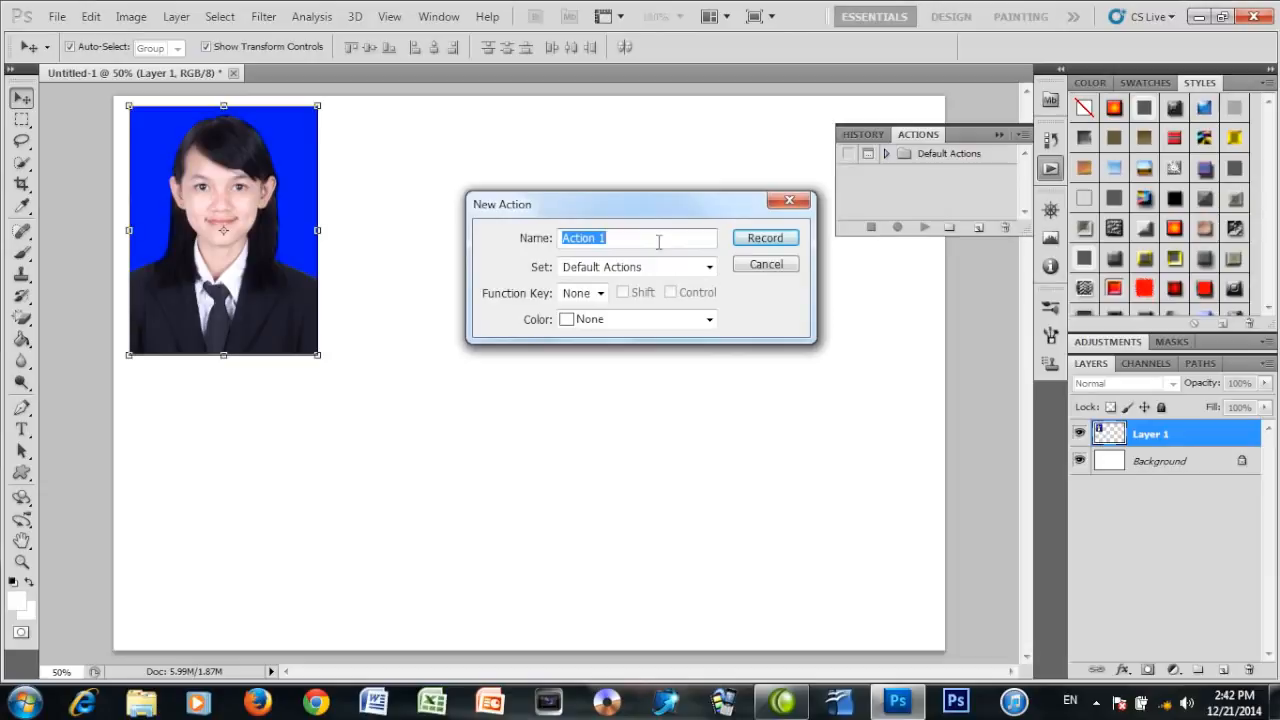
type("4x6")
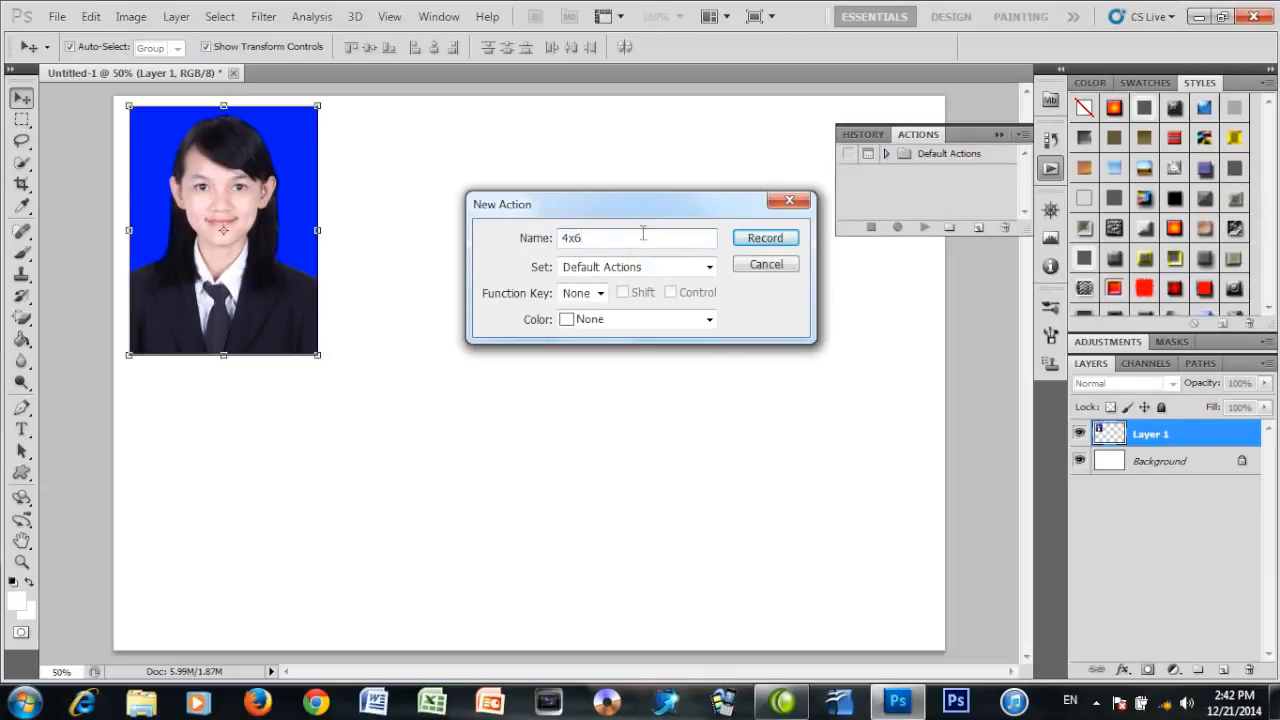
left_click(598, 294)
left_click(592, 330)
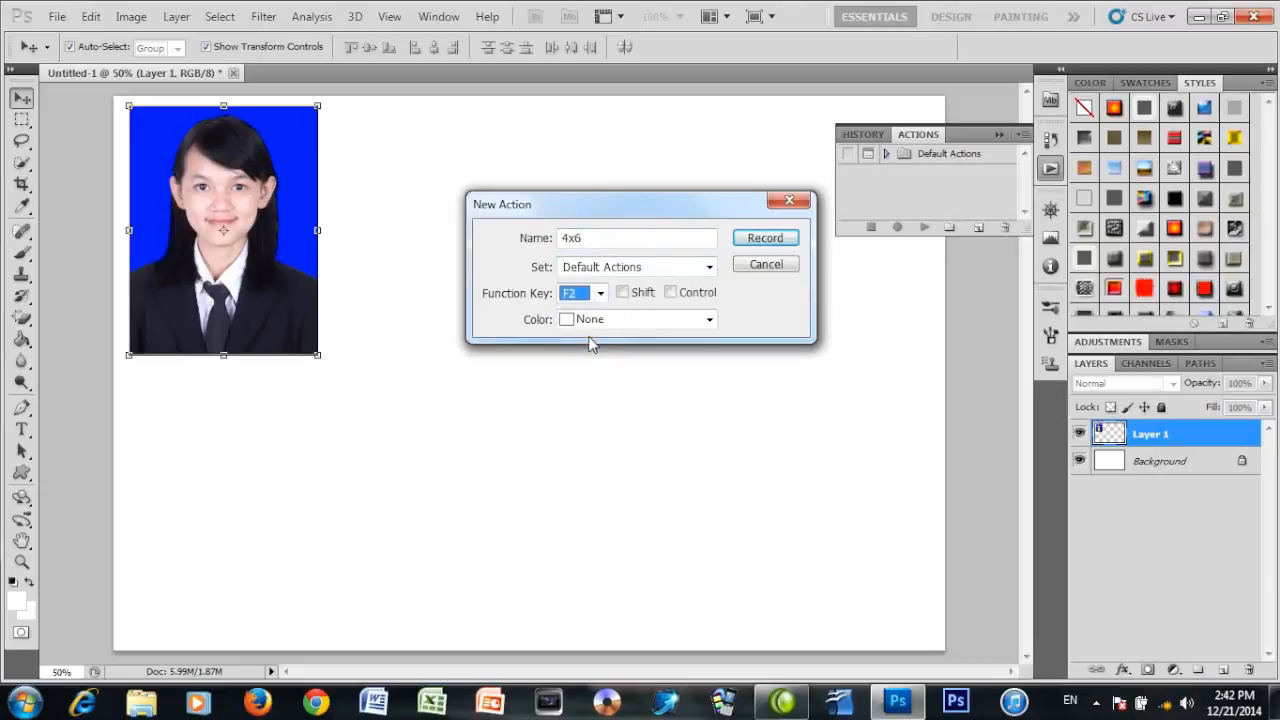
left_click(767, 240)
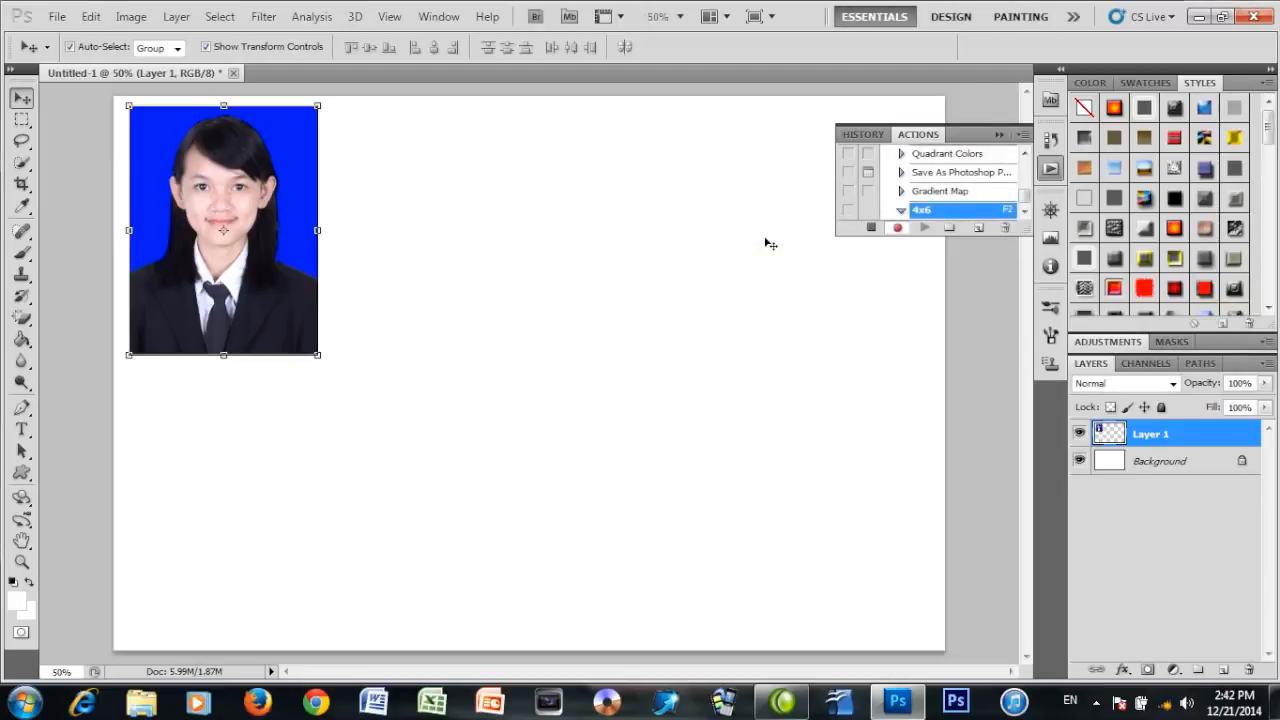
left_click(1001, 135)
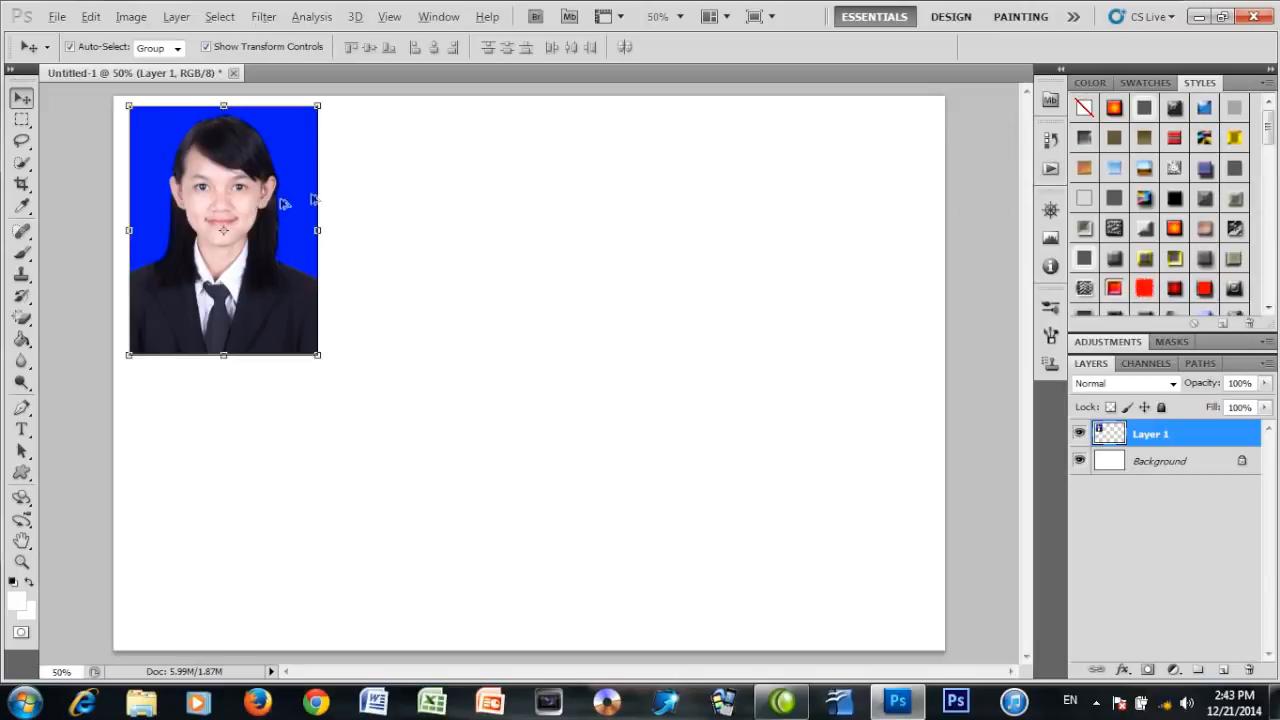
Duplicate the portrait three times across the page to form a row of four, and duplicate the whole row directly below.
left_click_drag(170, 217, 751, 214)
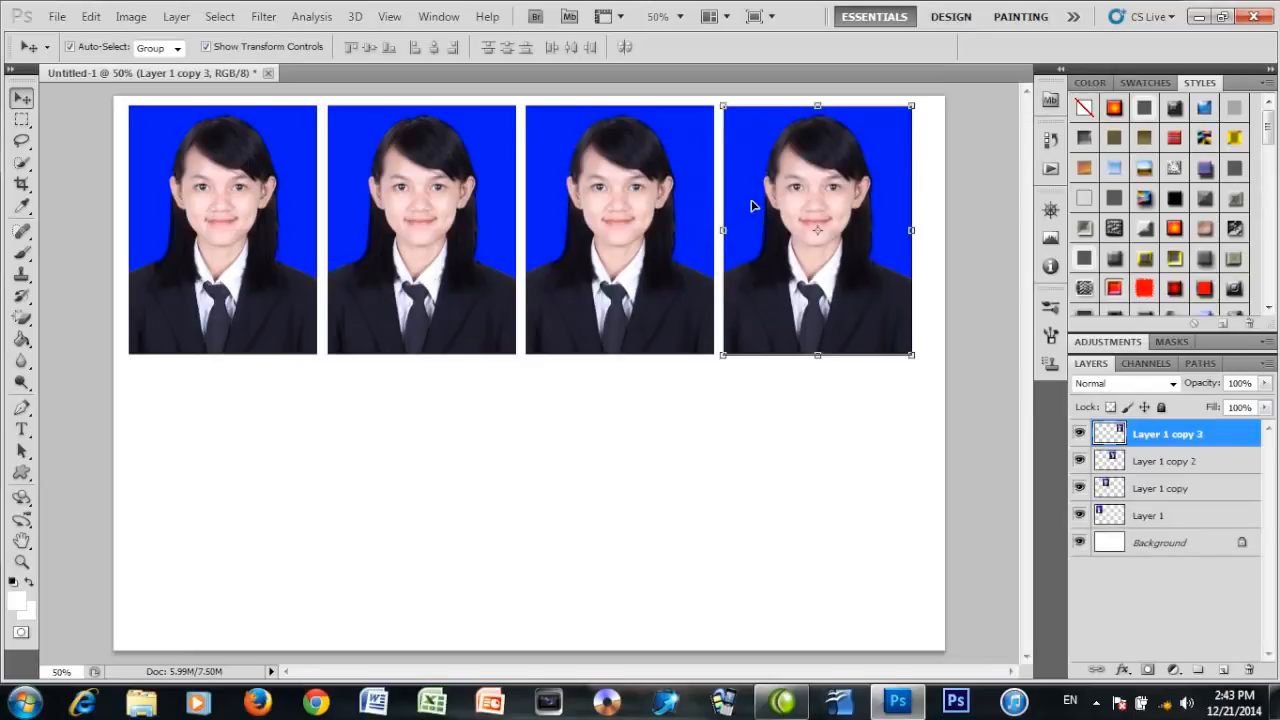
left_click(1150, 516, "shift")
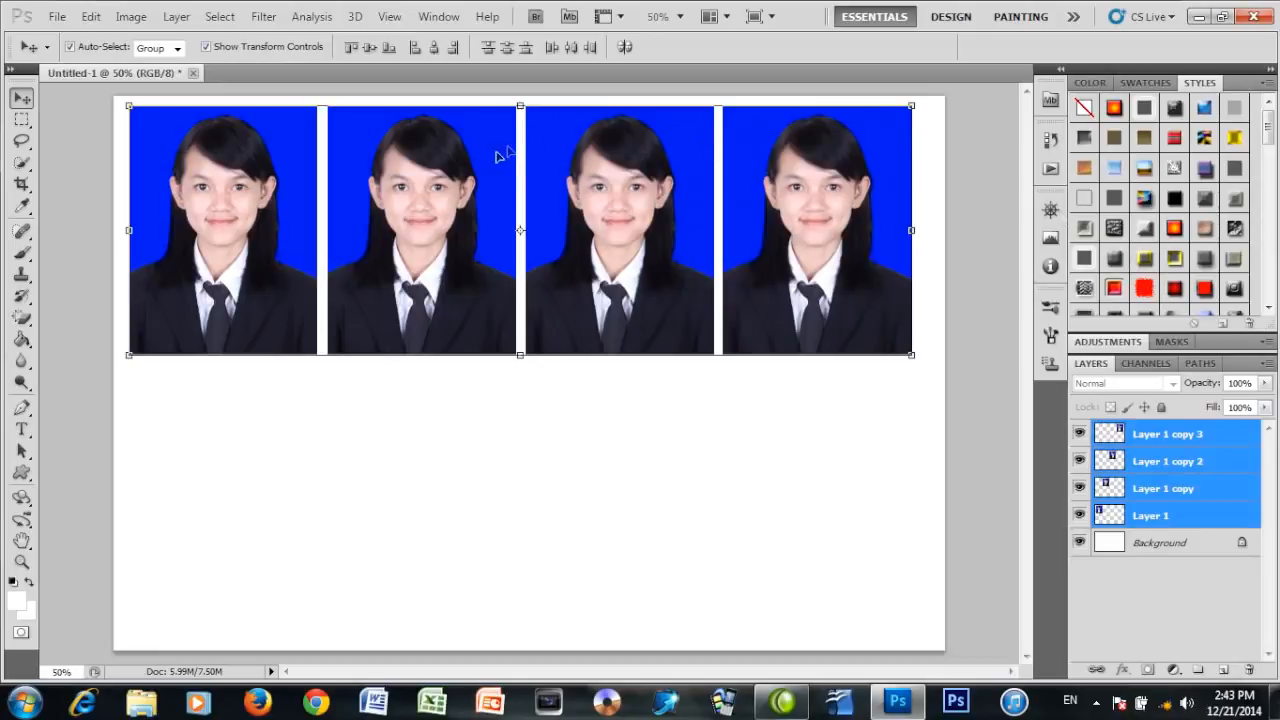
left_click_drag(453, 192, 453, 458)
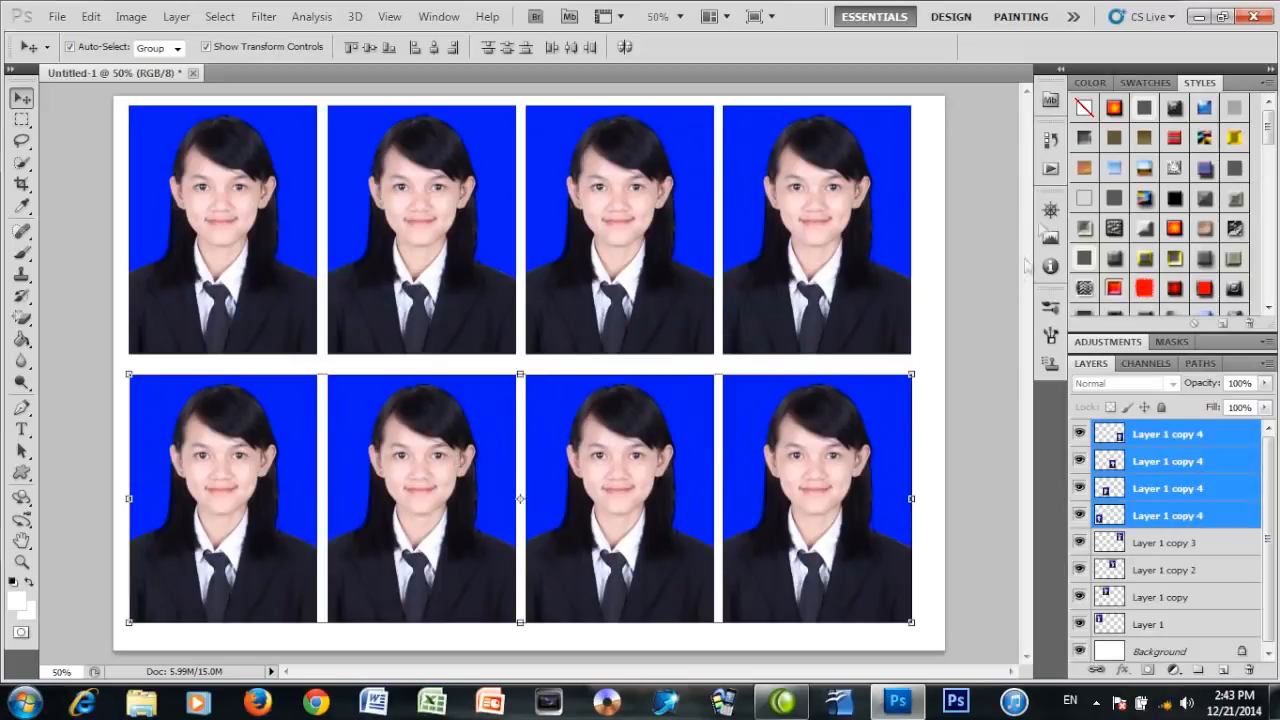
Stop recording the 4x6 action.
left_click(1051, 170)
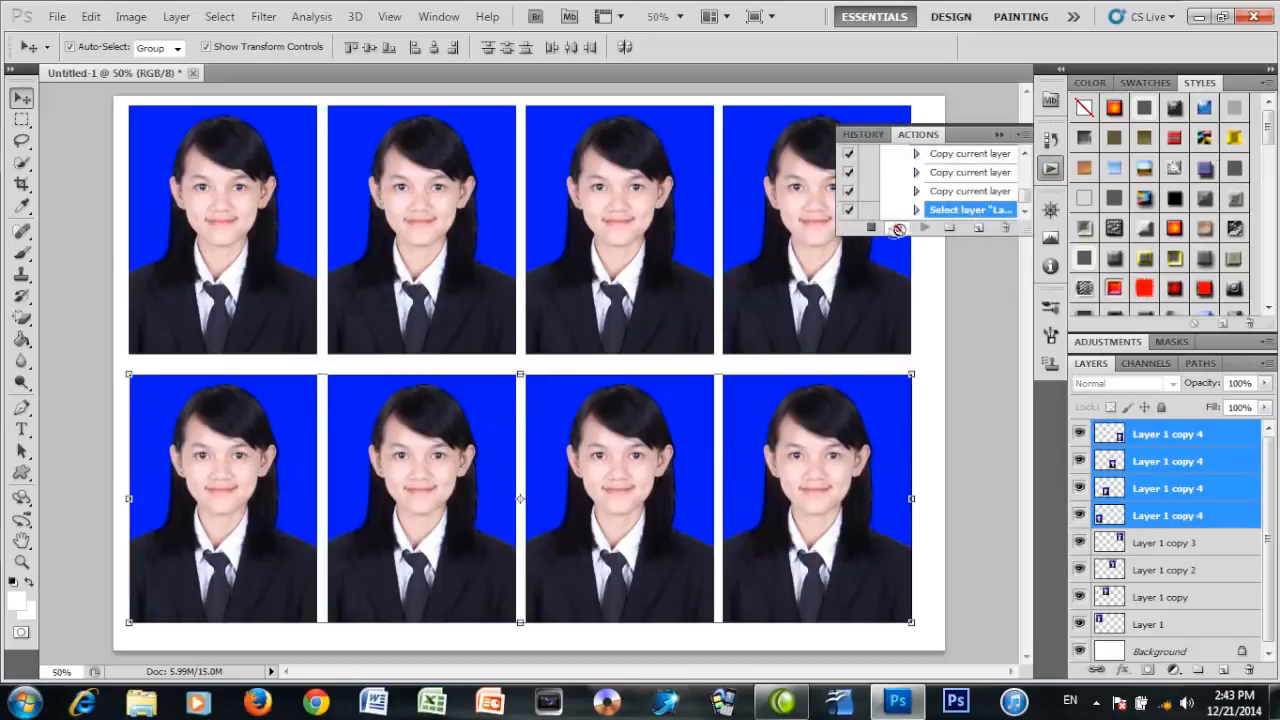
left_click(872, 228)
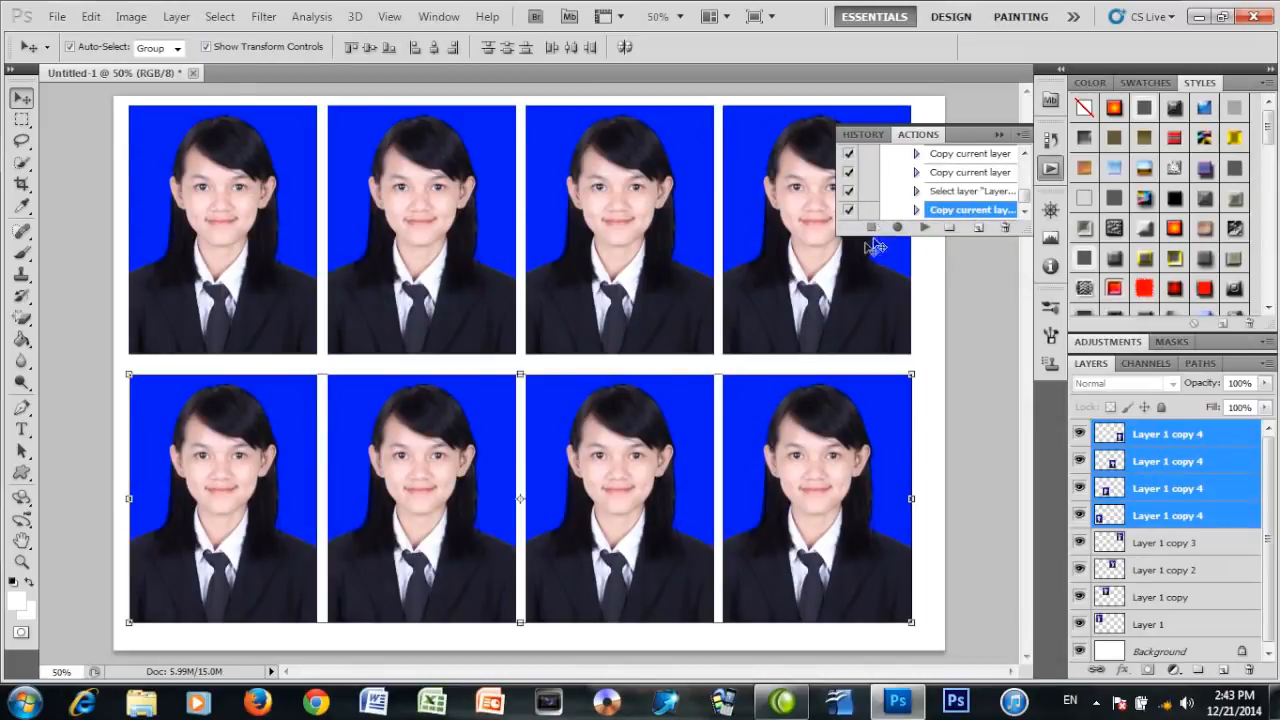
Save the eight-portrait sheet to the Desktop as a JPEG named Untitled-1.jpg, accepting the JPEG options.
left_click(57, 17)
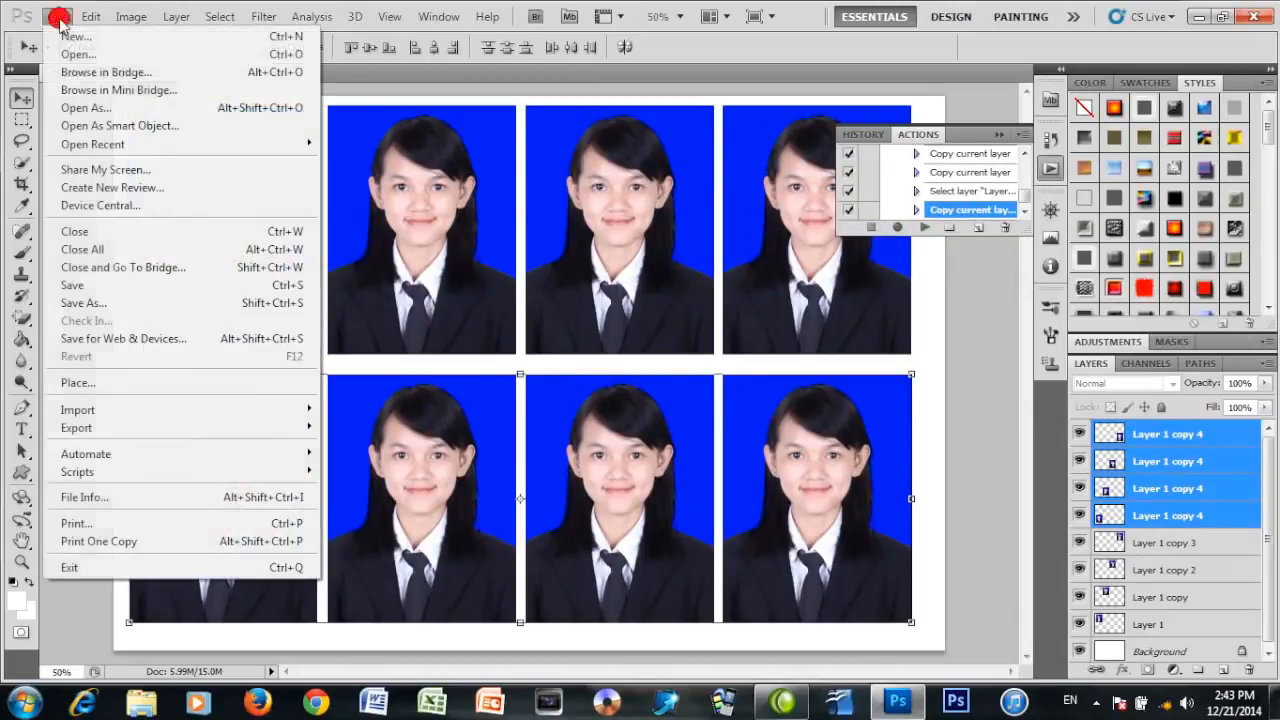
left_click(88, 286)
left_click(60, 262)
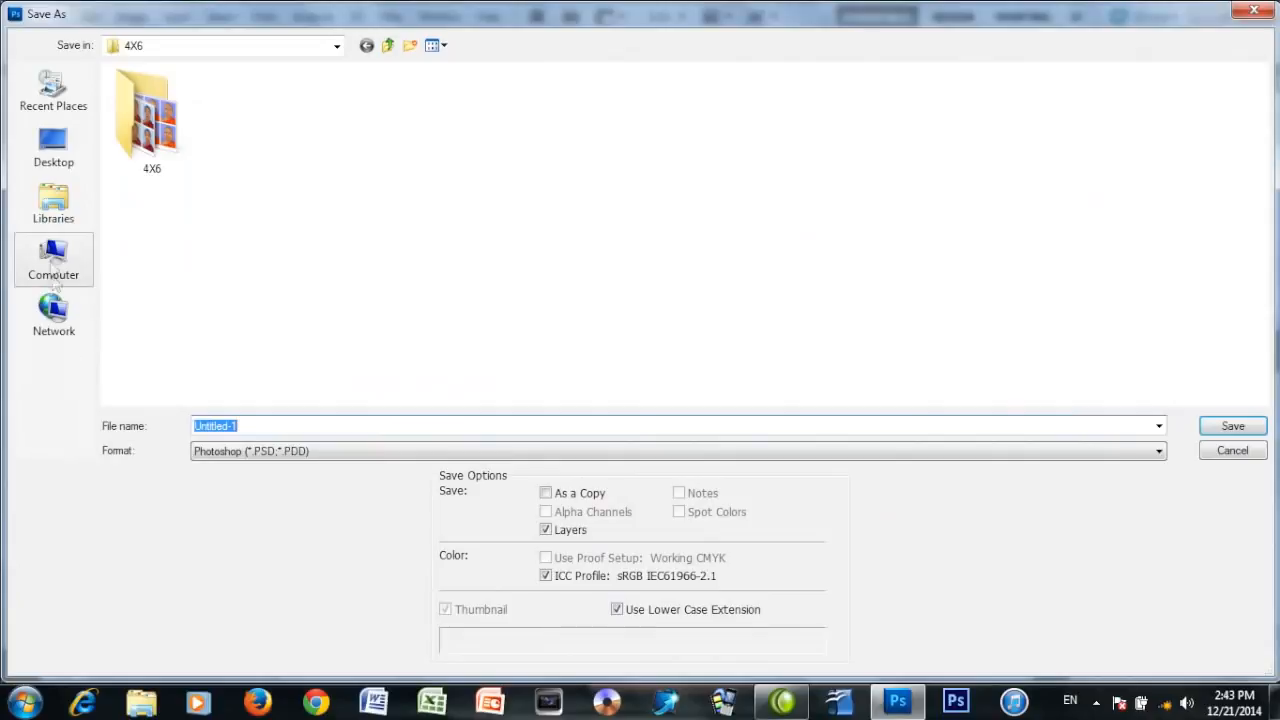
left_click(237, 450)
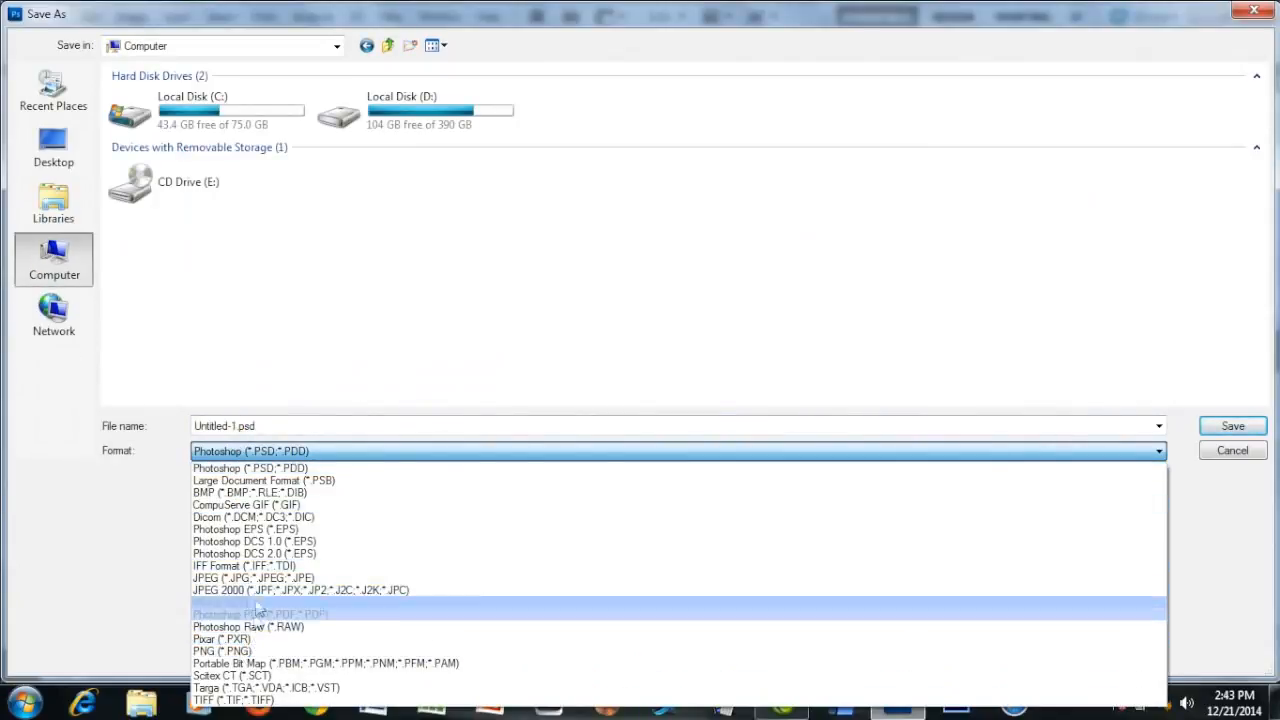
left_click(258, 576)
left_click(53, 148)
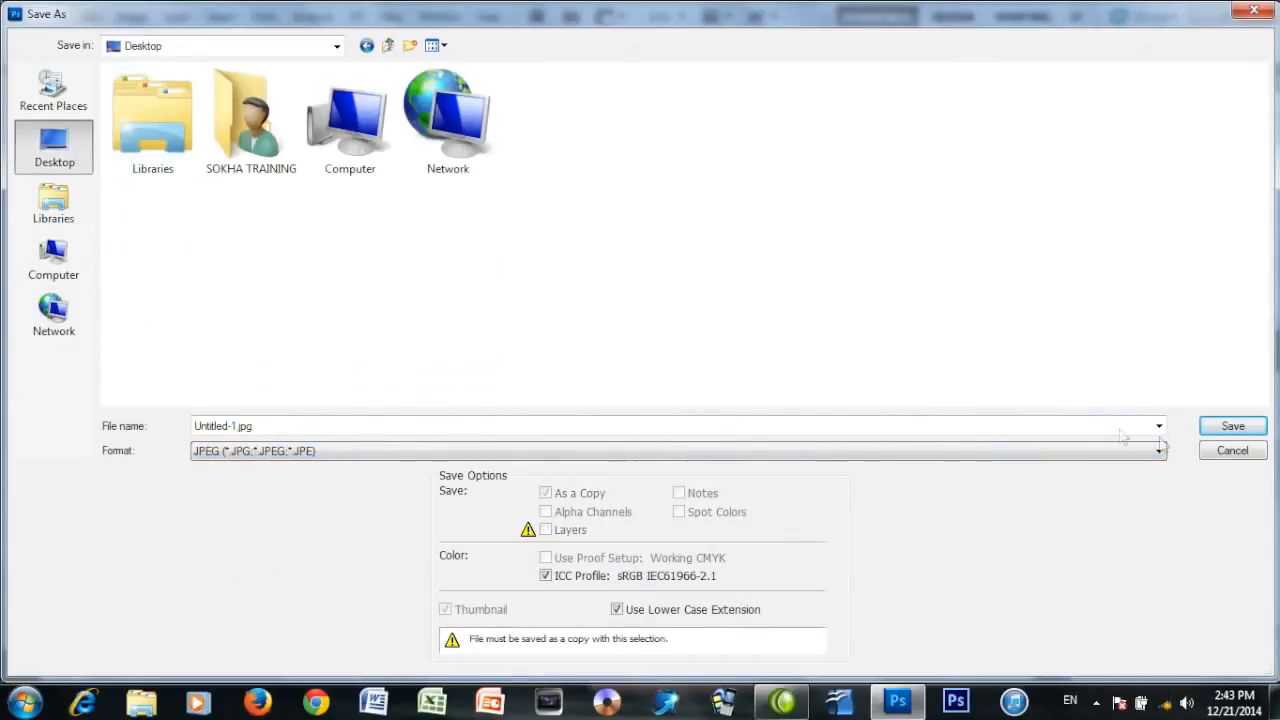
left_click(1240, 426)
left_click(748, 177)
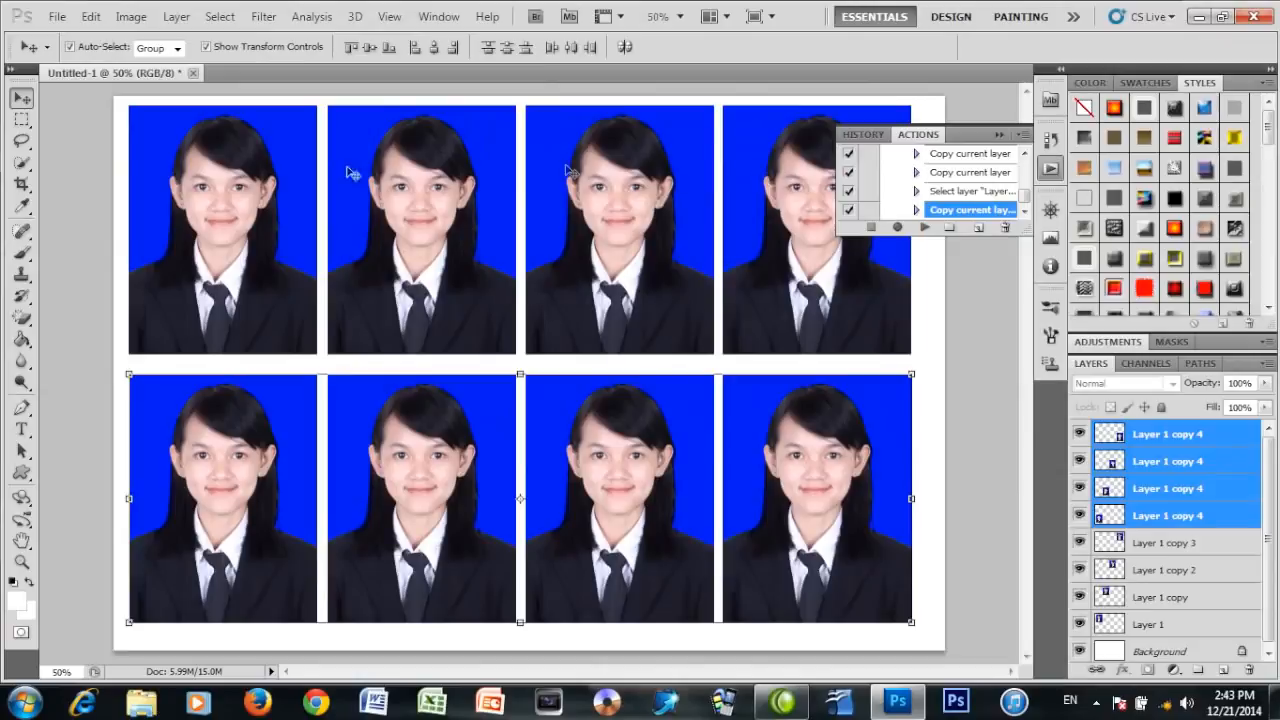
Delete all eight portraits from the sheet and open the blue-background photo of the woman with bangs from the 4X6 folder on drive D.
left_click_drag(109, 120, 1141, 704)
key("Delete")
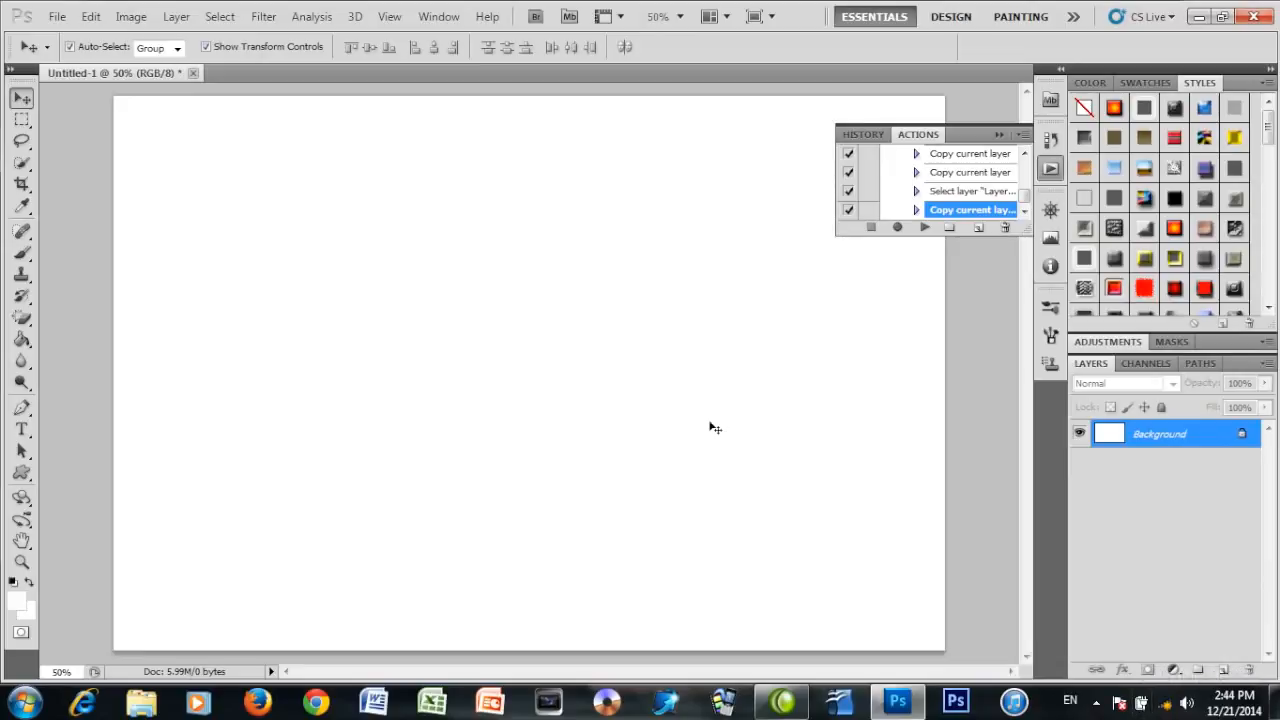
key("ctrl+o")
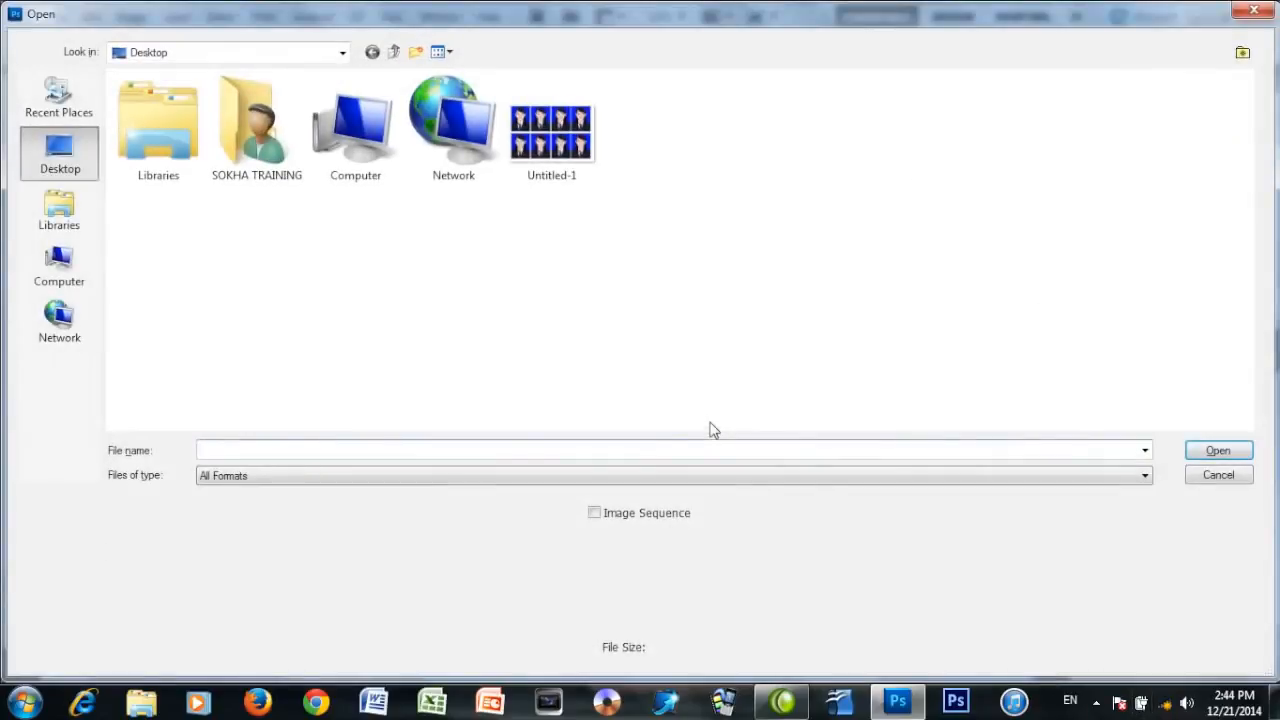
left_click(60, 265)
double_click(468, 128)
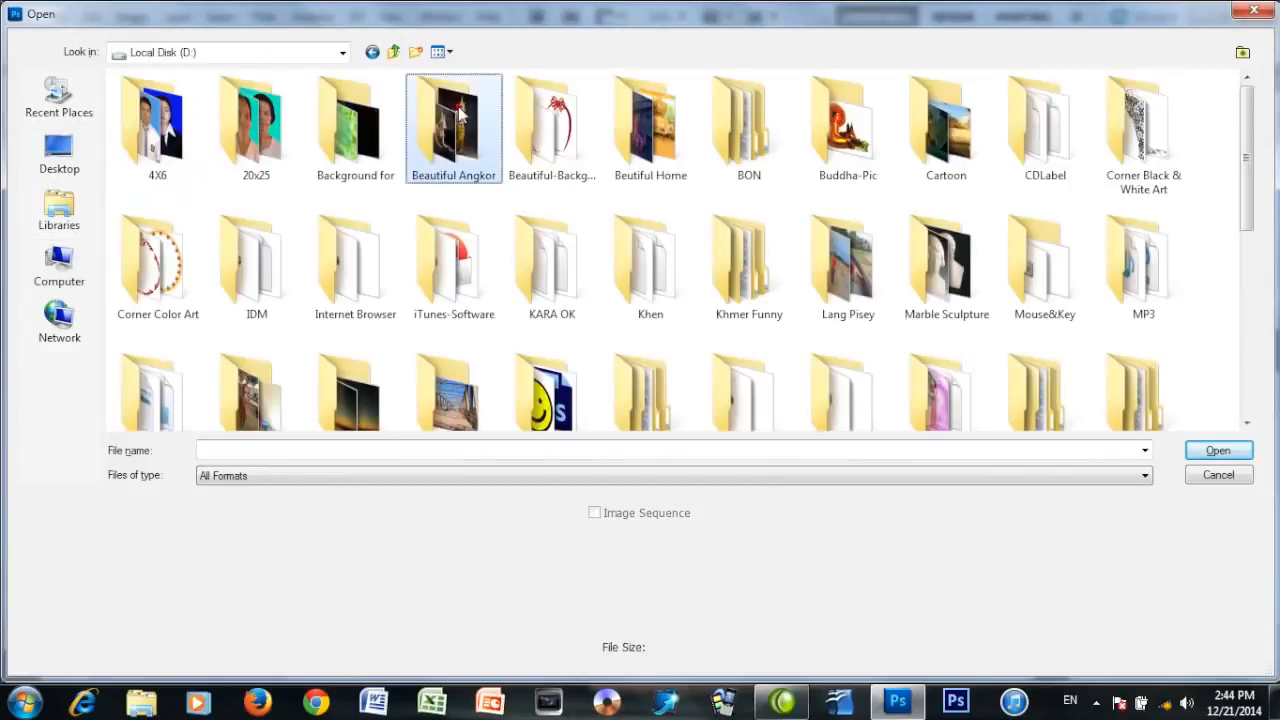
double_click(197, 143)
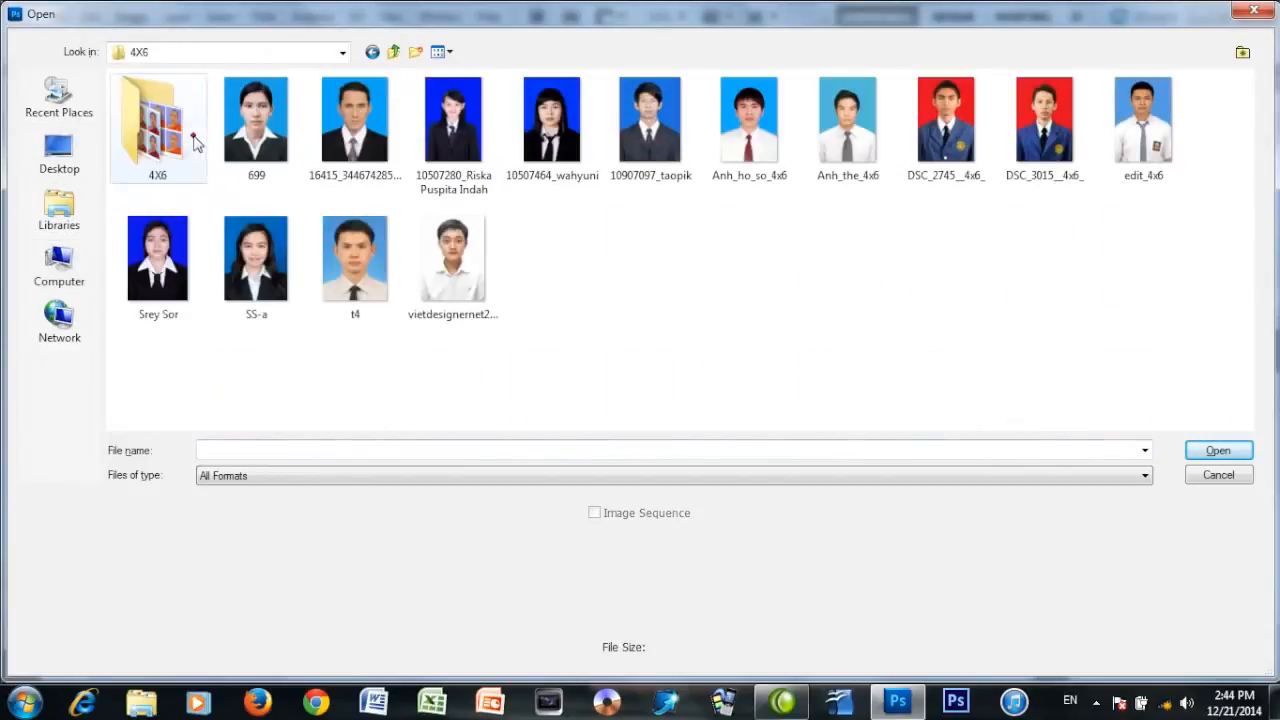
double_click(556, 128)
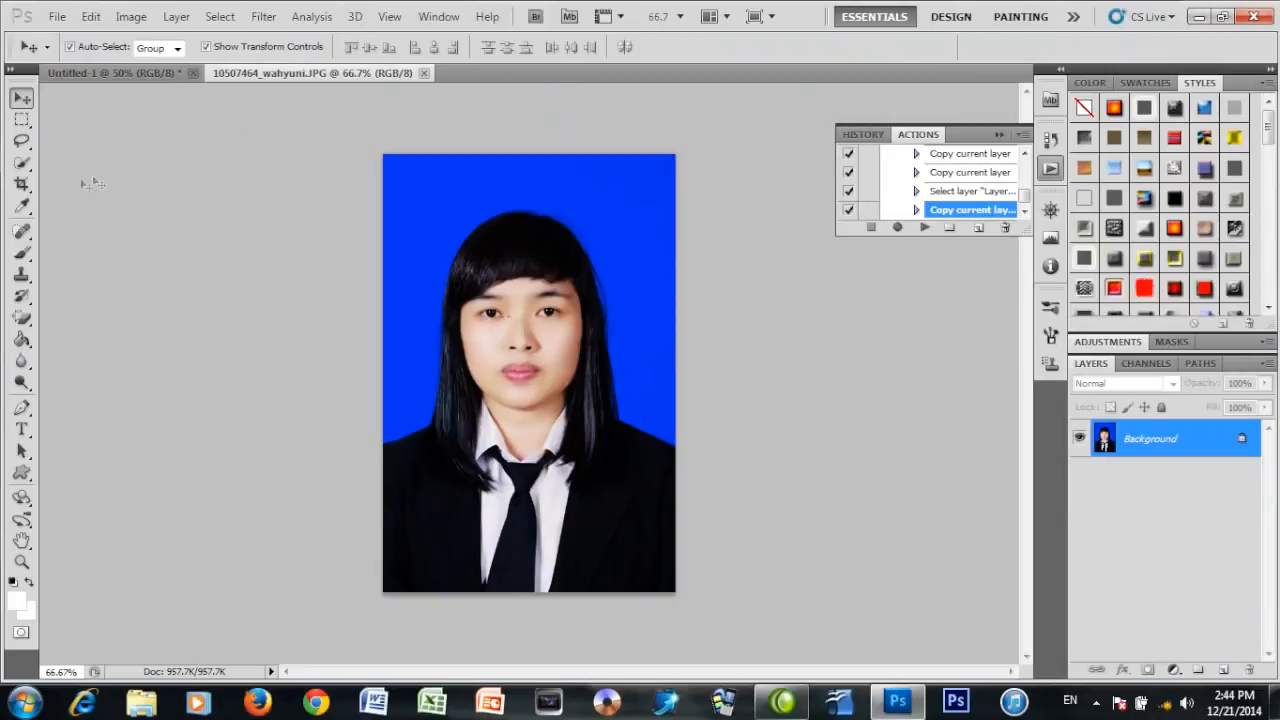
Crop the opened portrait to 3.4 × 4.5 cm at 300 pixels/inch, trimming the excess above the head and below the tie.
left_click(30, 186)
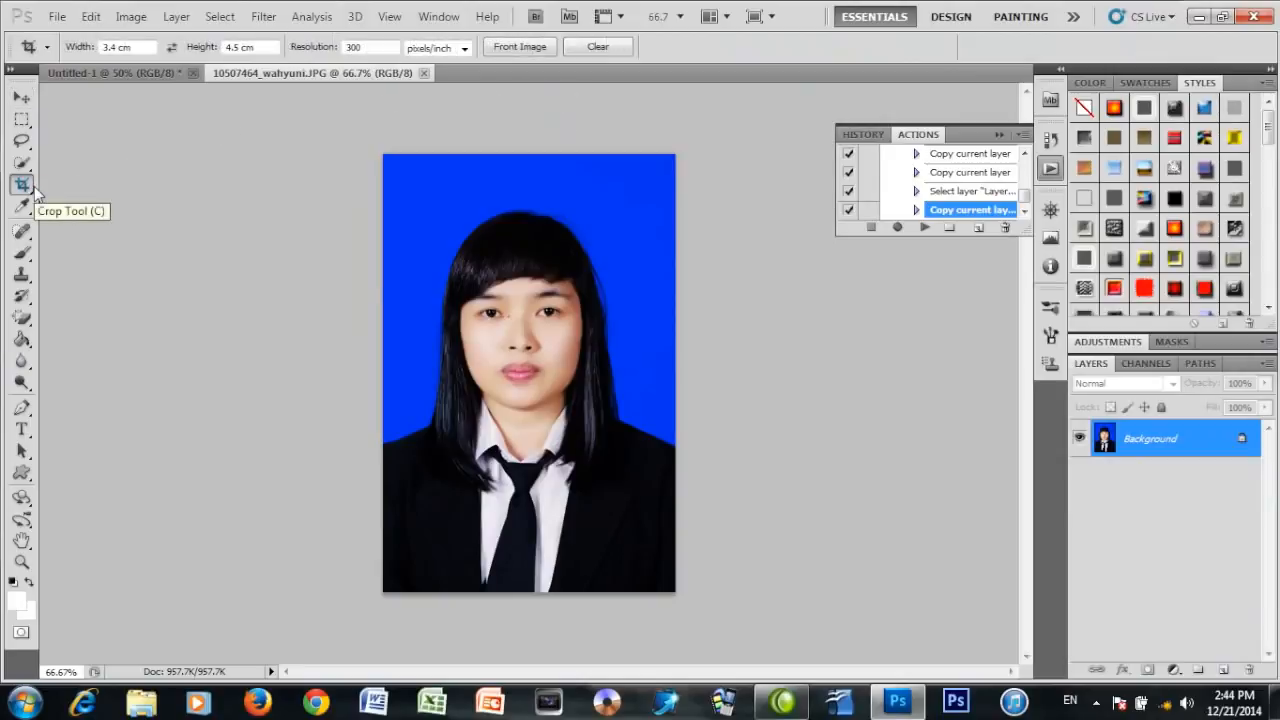
left_click(226, 47)
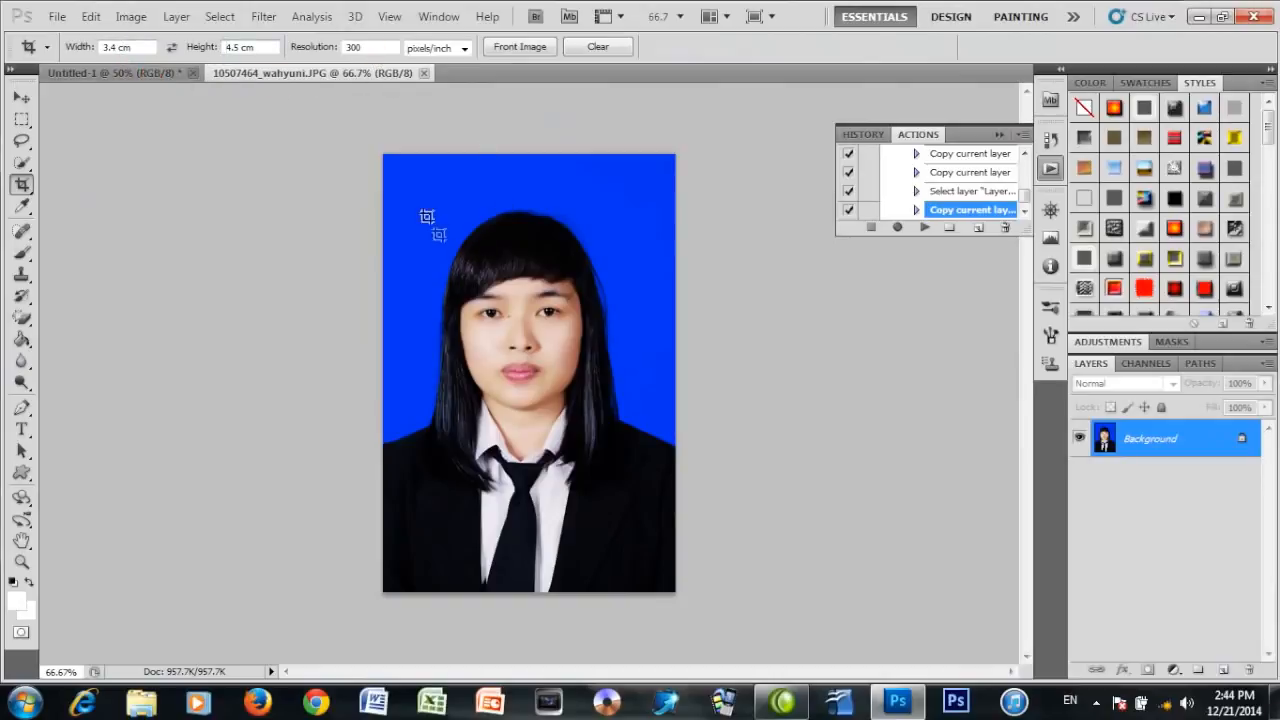
left_click_drag(386, 156, 665, 527)
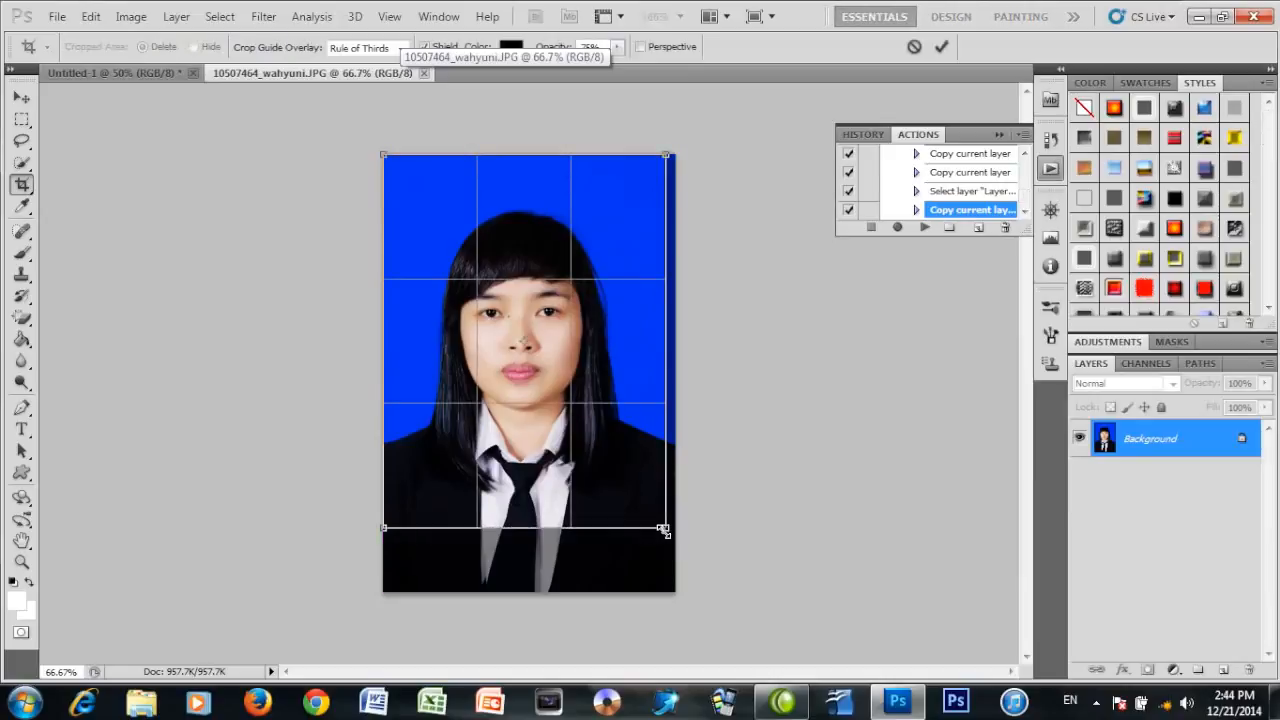
left_click_drag(578, 268, 578, 277)
left_click_drag(577, 300, 577, 298)
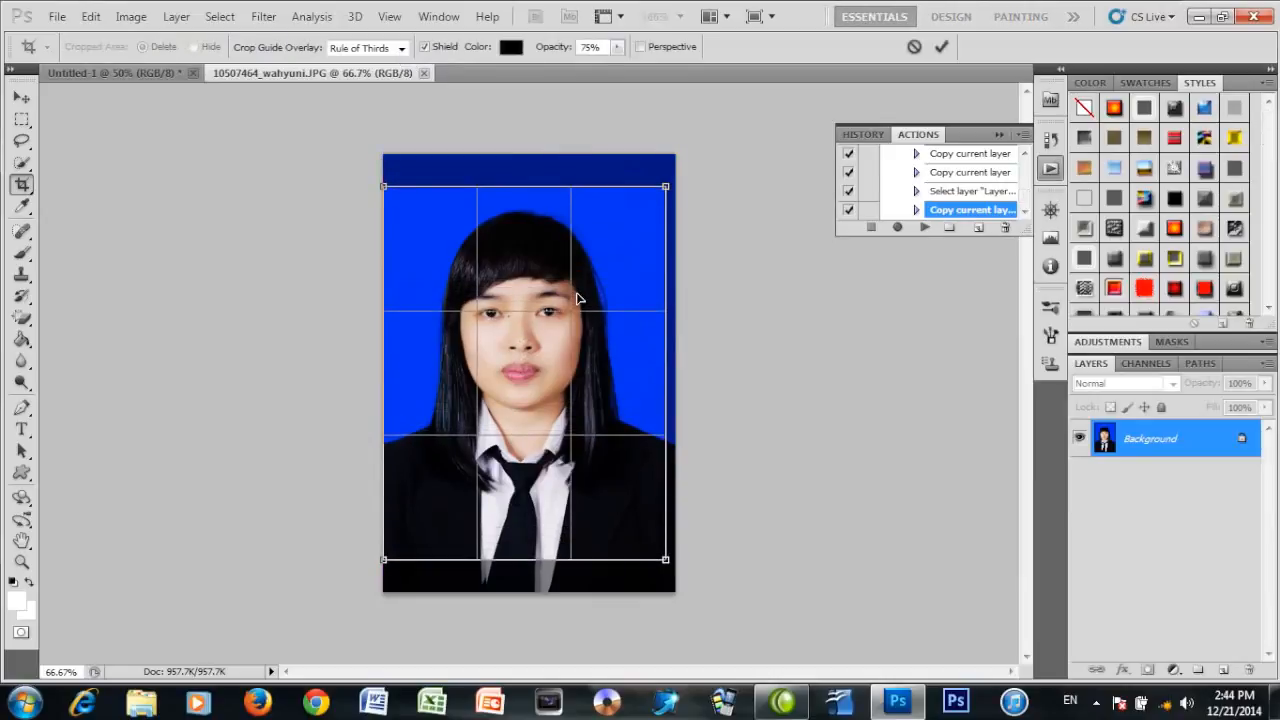
key("Return")
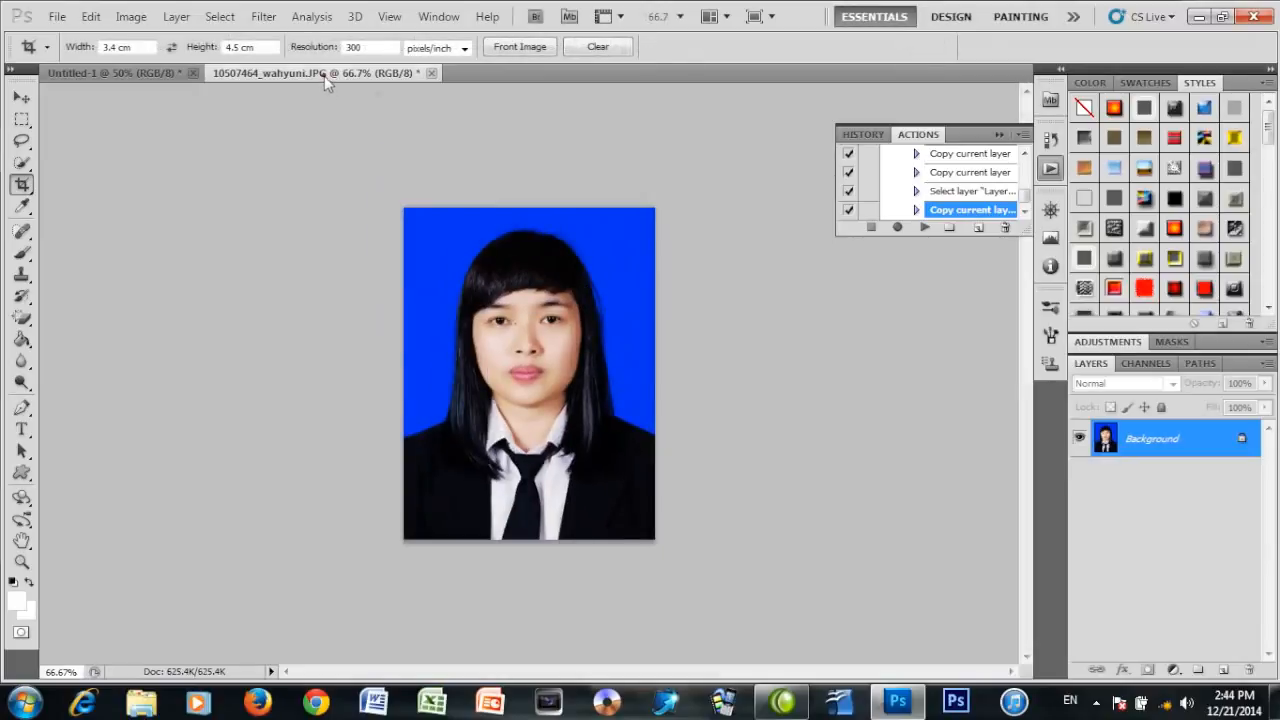
Copy the cropped portrait into the upper-left corner of the blank sheet and close the original photo without saving.
left_click_drag(325, 83, 798, 292)
key("v")
left_click_drag(880, 443, 262, 177)
left_click(965, 292)
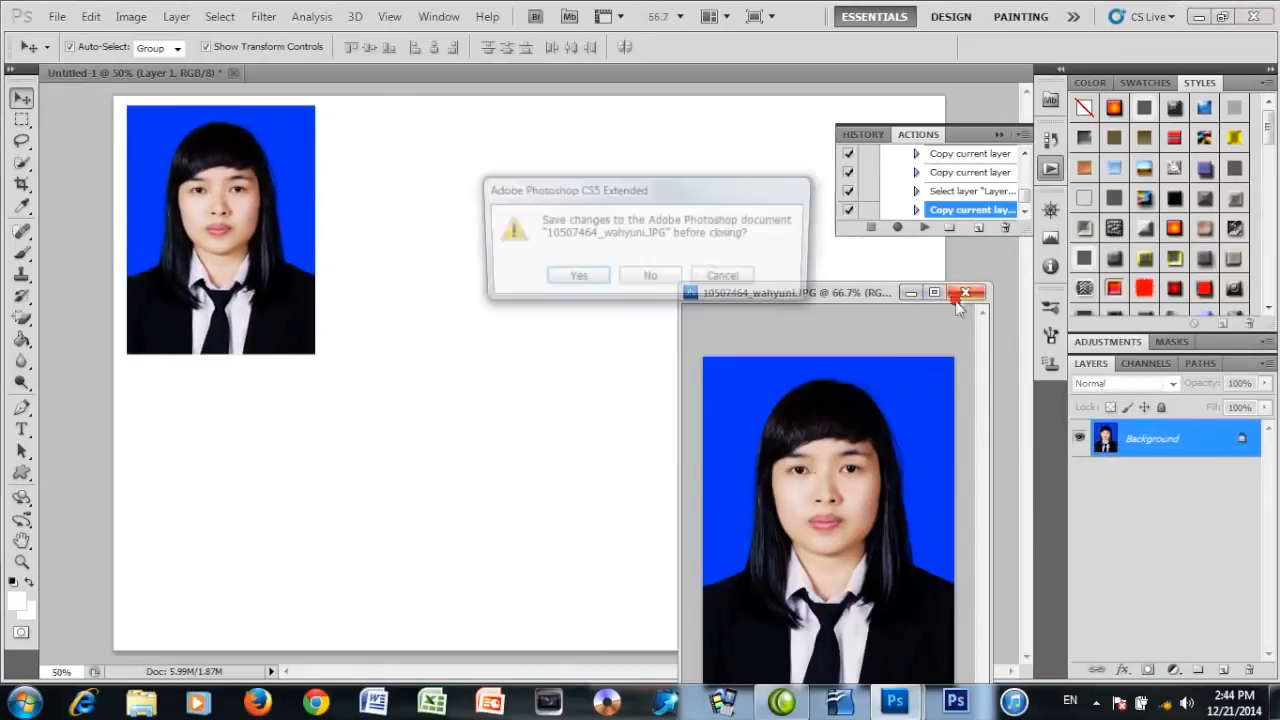
left_click(650, 279)
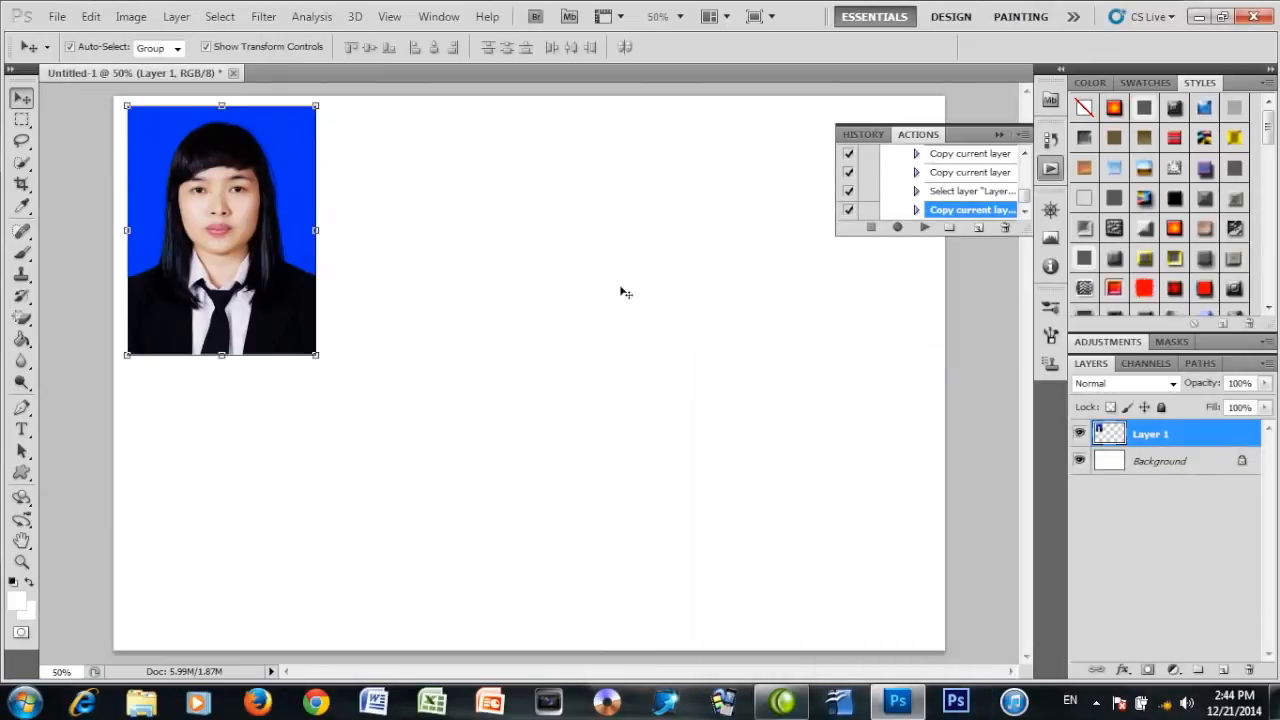
Play the 4x6 action to lay out eight copies of the portrait, and collapse the Actions list.
key("F2")
key("F2")
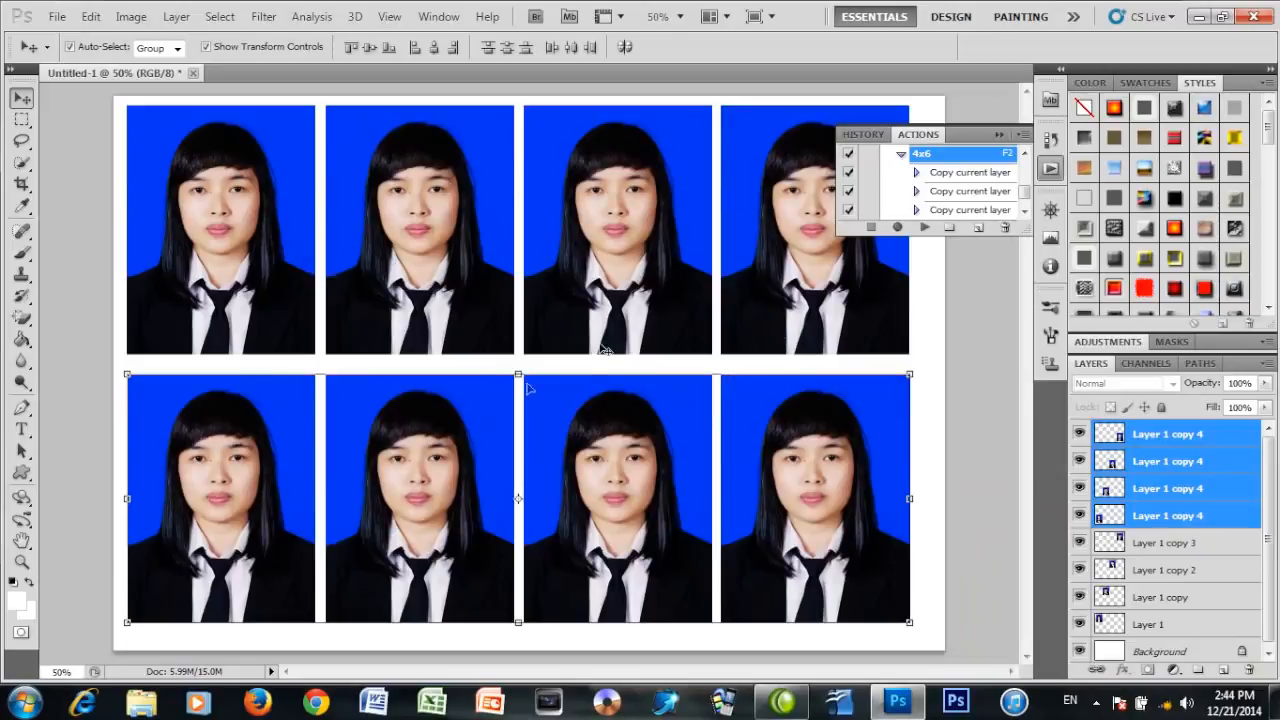
left_click(998, 134)
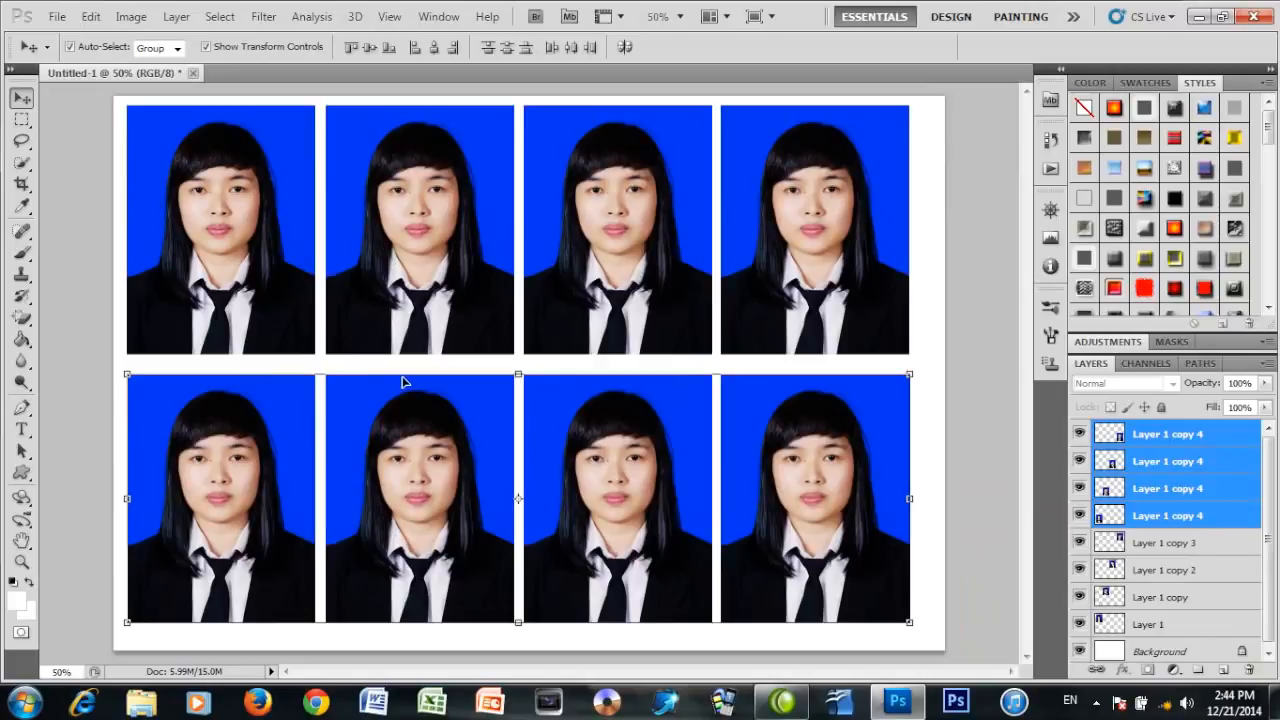
Close the current session and, in a fresh one, create a white 15 × 10 cm RGB document at 300 pixels/inch.
left_click(1250, 16)
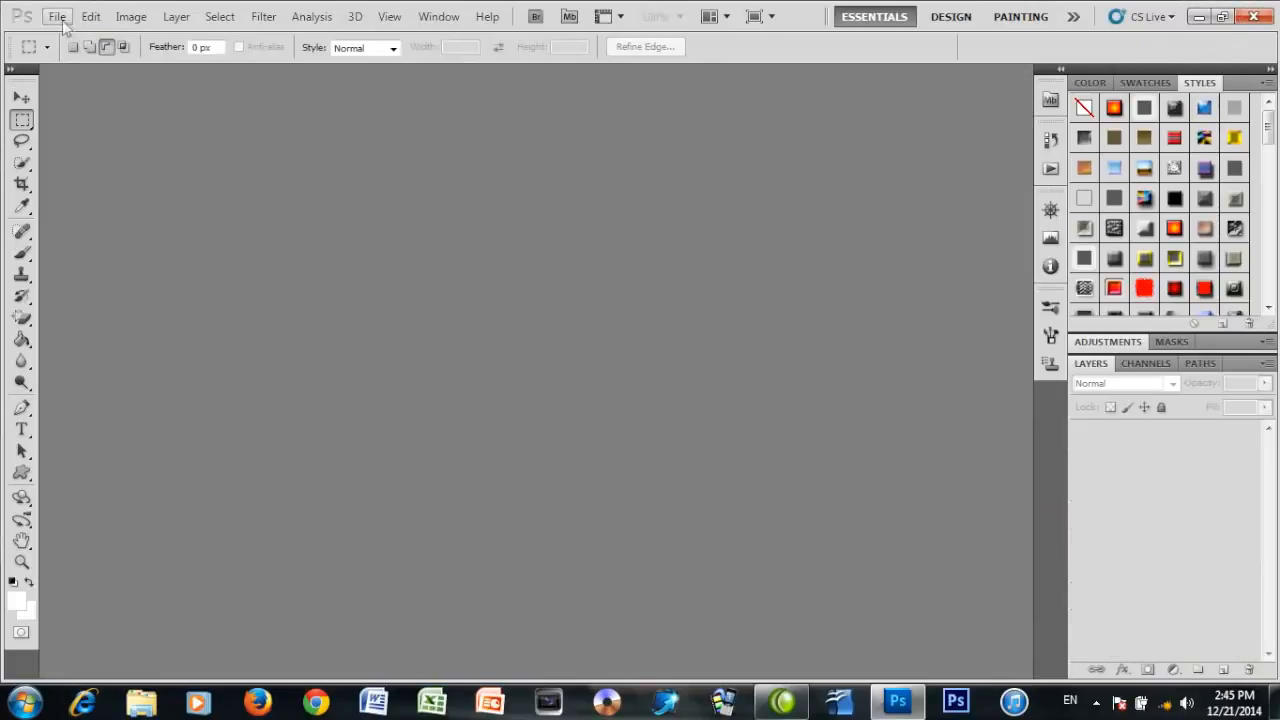
left_click(62, 20)
left_click(68, 36)
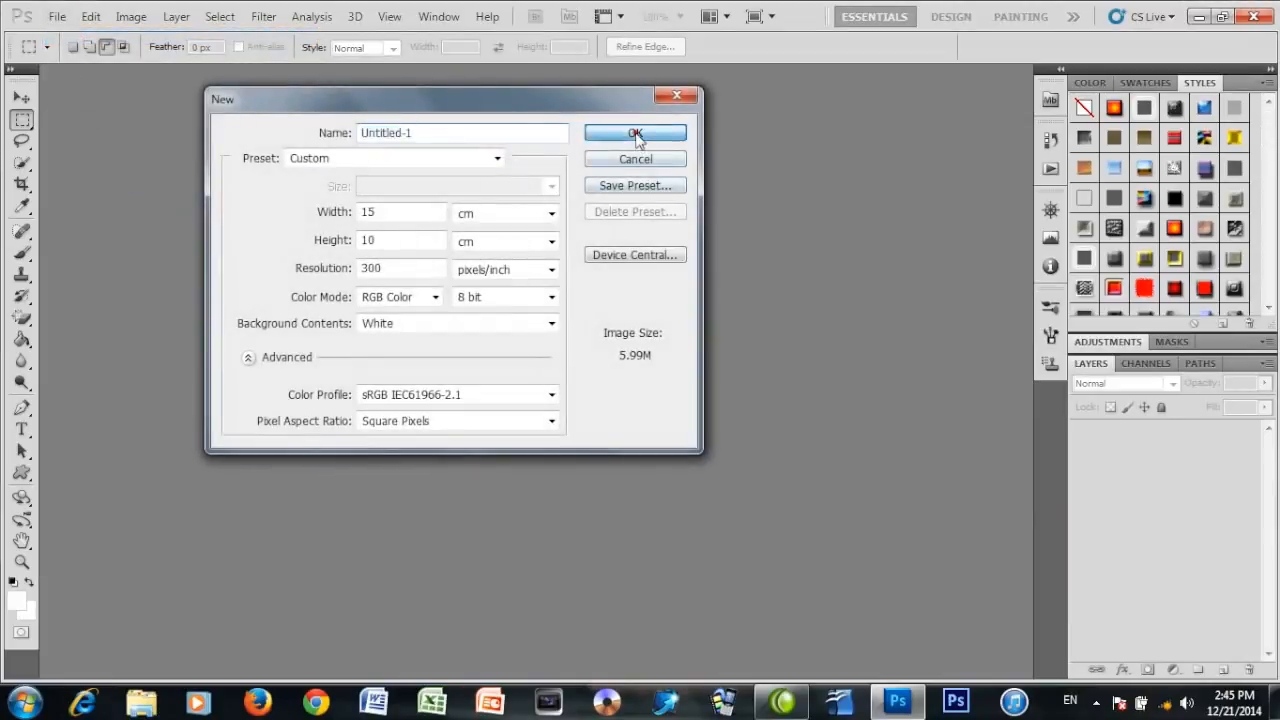
left_click(634, 132)
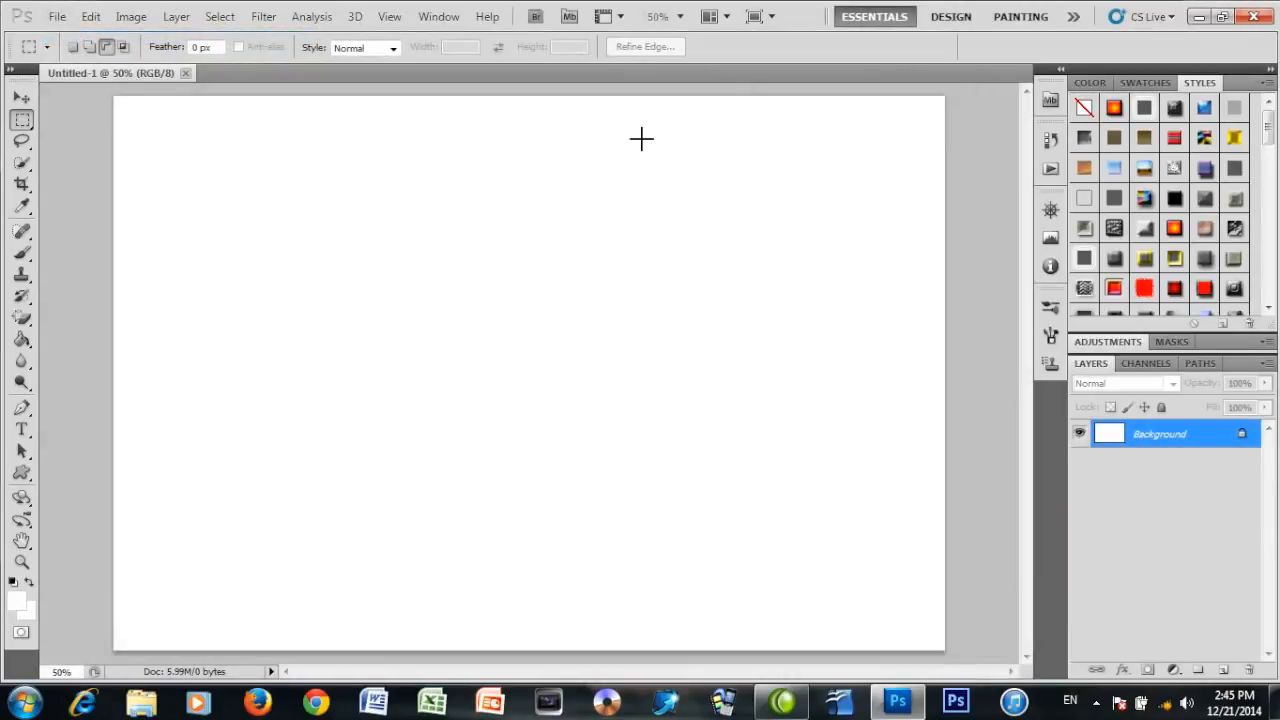
Open the photo of the woman with the wide white collar from the 4X6 folder and float it over the blank sheet.
key("ctrl+o")
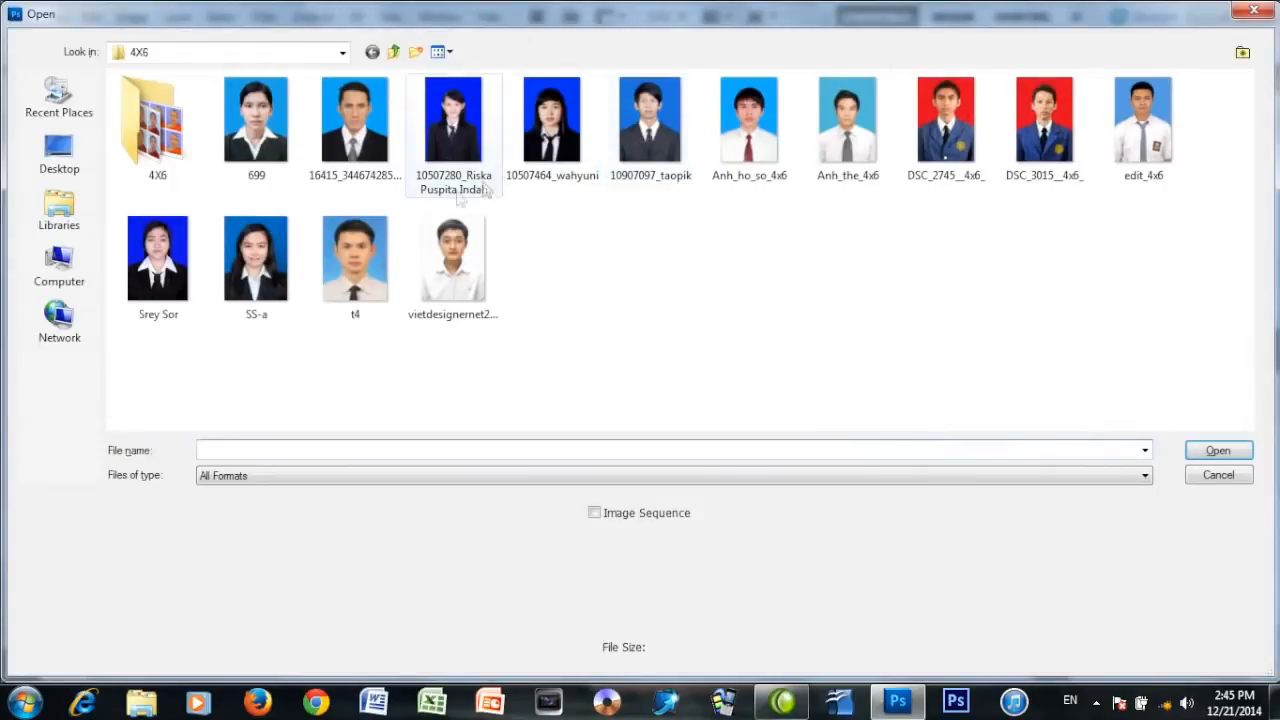
double_click(162, 265)
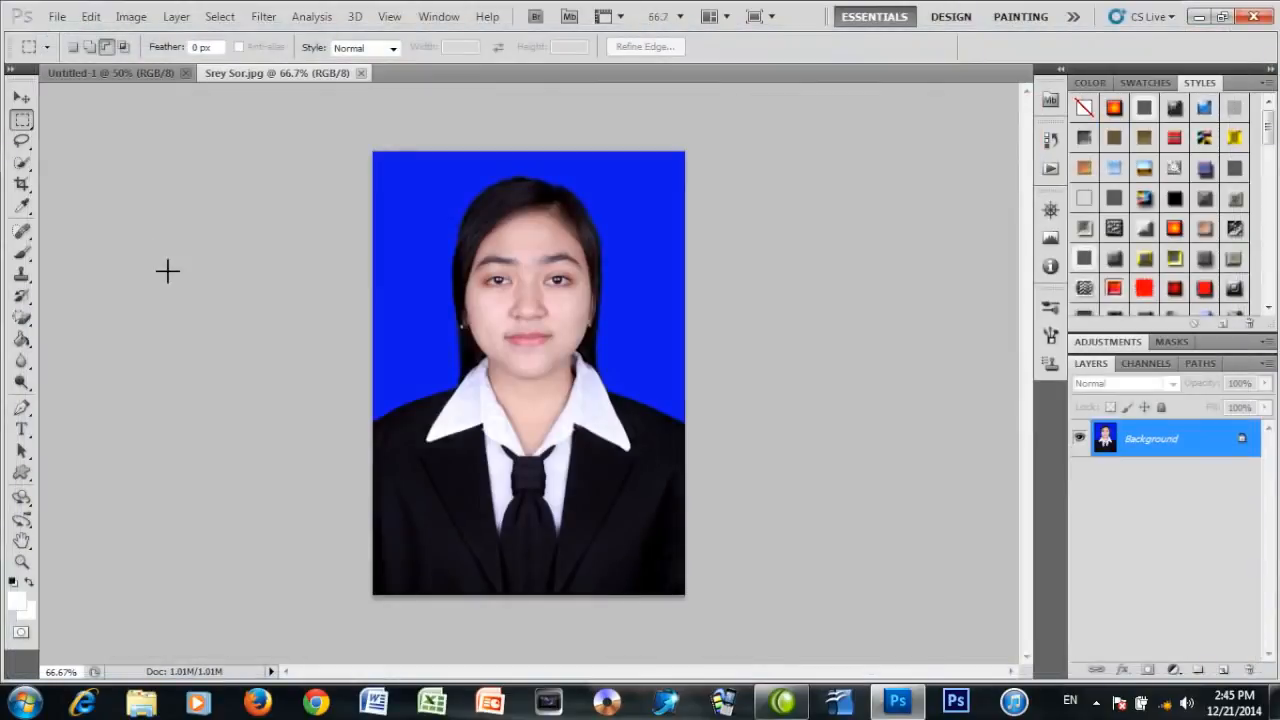
left_click_drag(246, 72, 672, 222)
Crop the floating portrait to 3.4 × 4.5 cm at 300 pixels/inch, centring the frame on the head and shoulders.
left_click(22, 183)
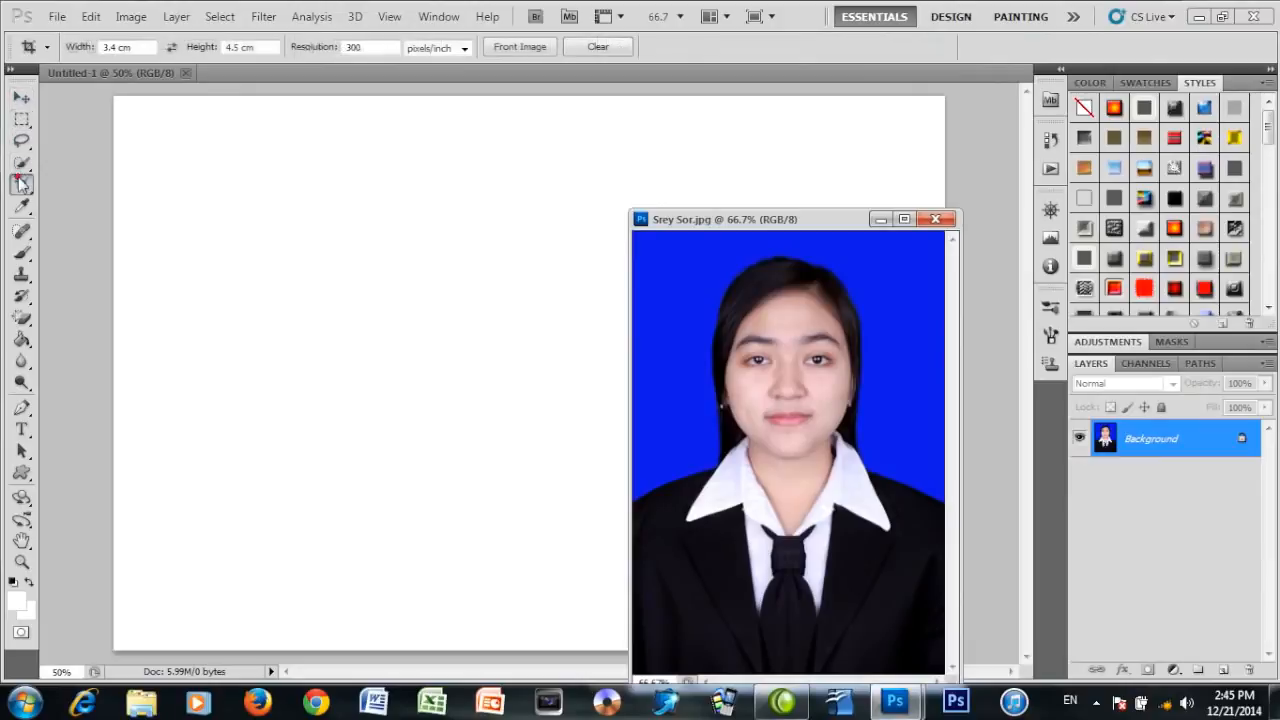
left_click_drag(642, 231, 946, 660)
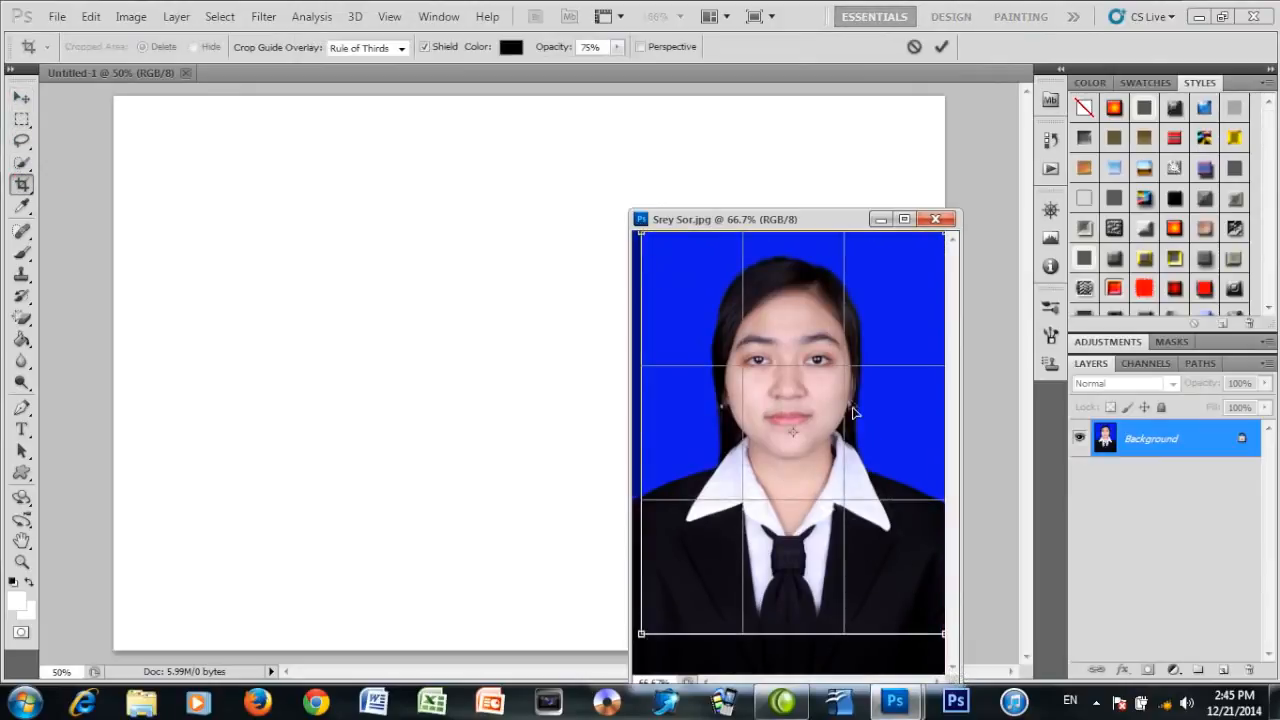
key("Left")
key("Left")
key("Left")
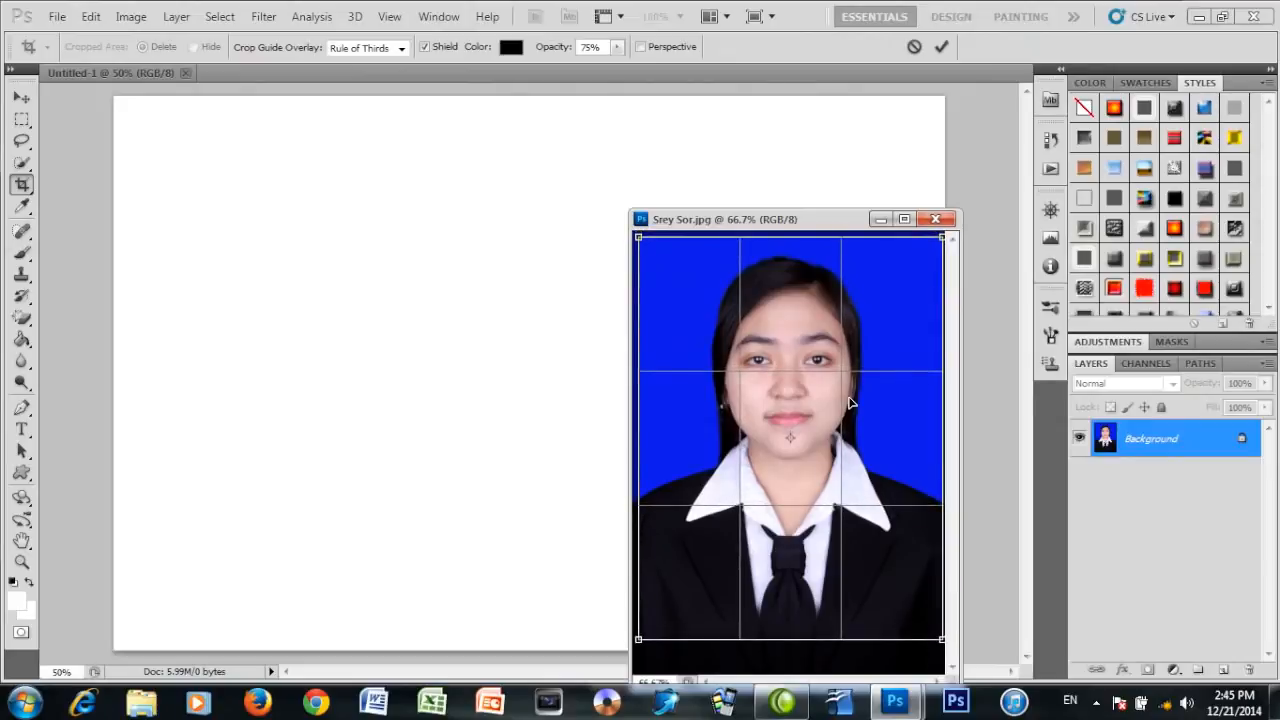
key("Return")
Copy the white-collar portrait into the sheet's upper-left corner and close its source photo without saving.
left_click(22, 97)
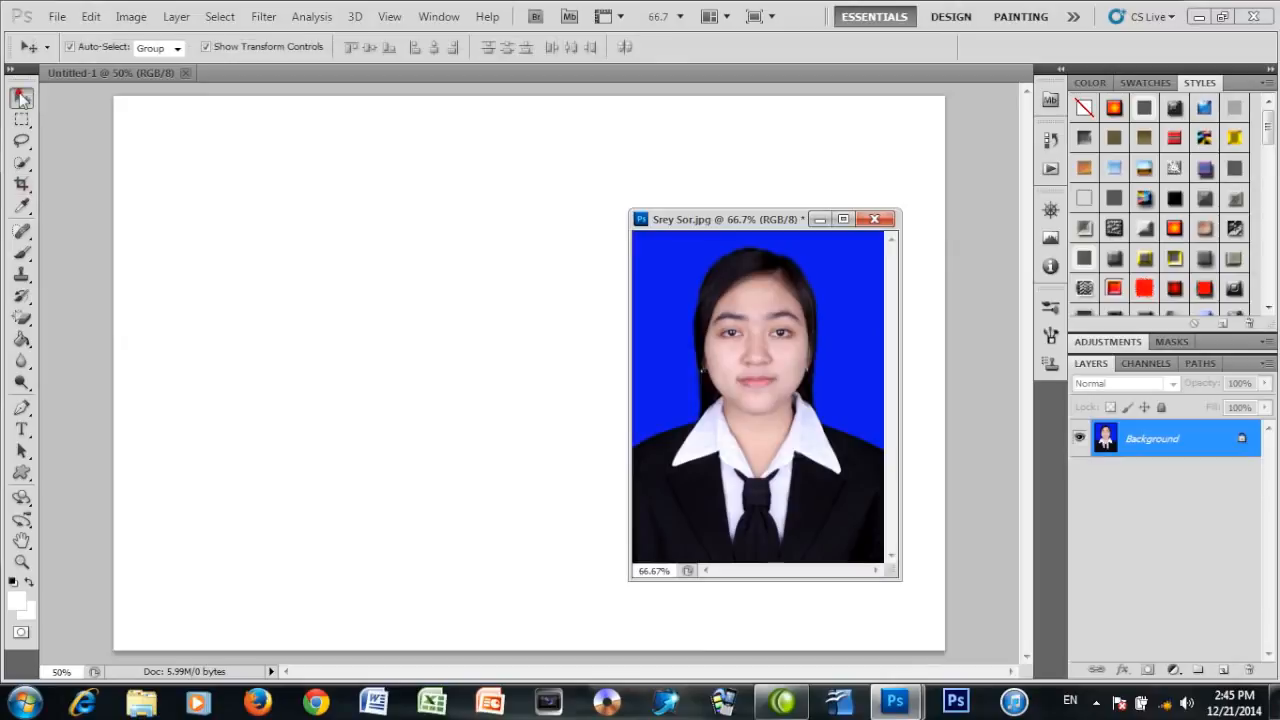
left_click_drag(766, 330, 277, 189)
left_click(874, 218)
left_click(646, 277)
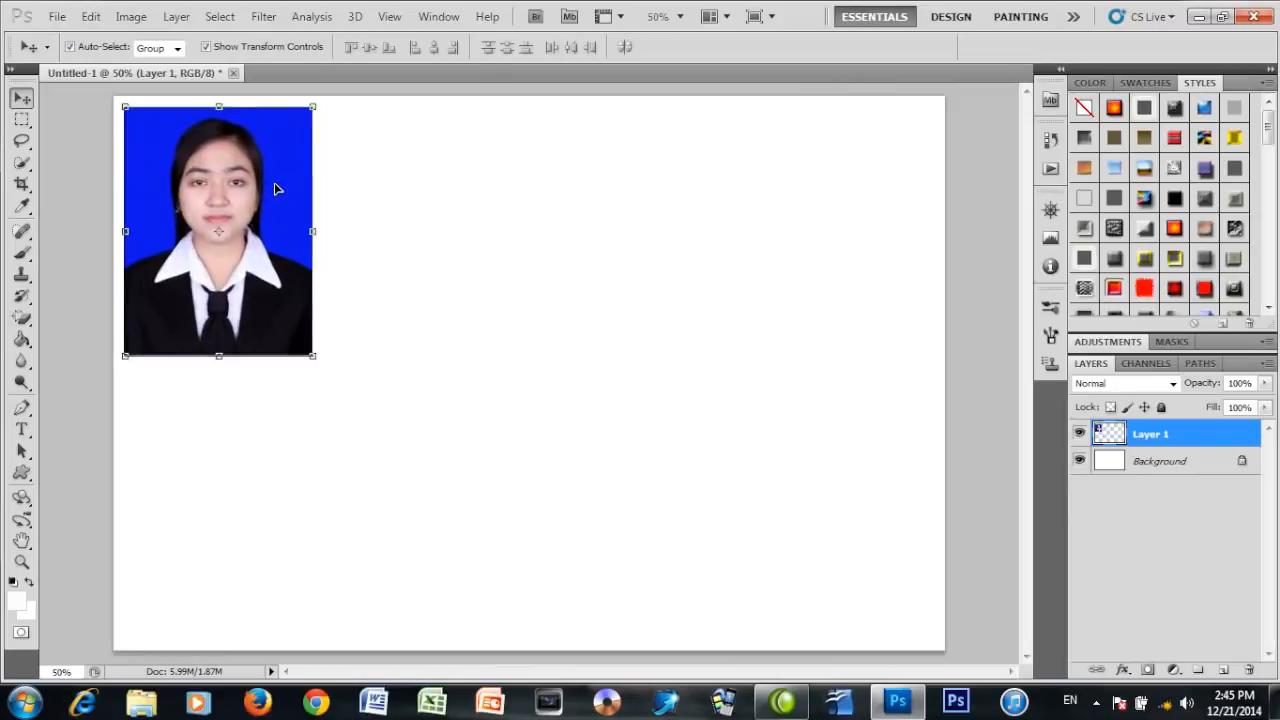
Run the 4x6 action on the placed portrait to fill the sheet with eight copies.
key("F2")
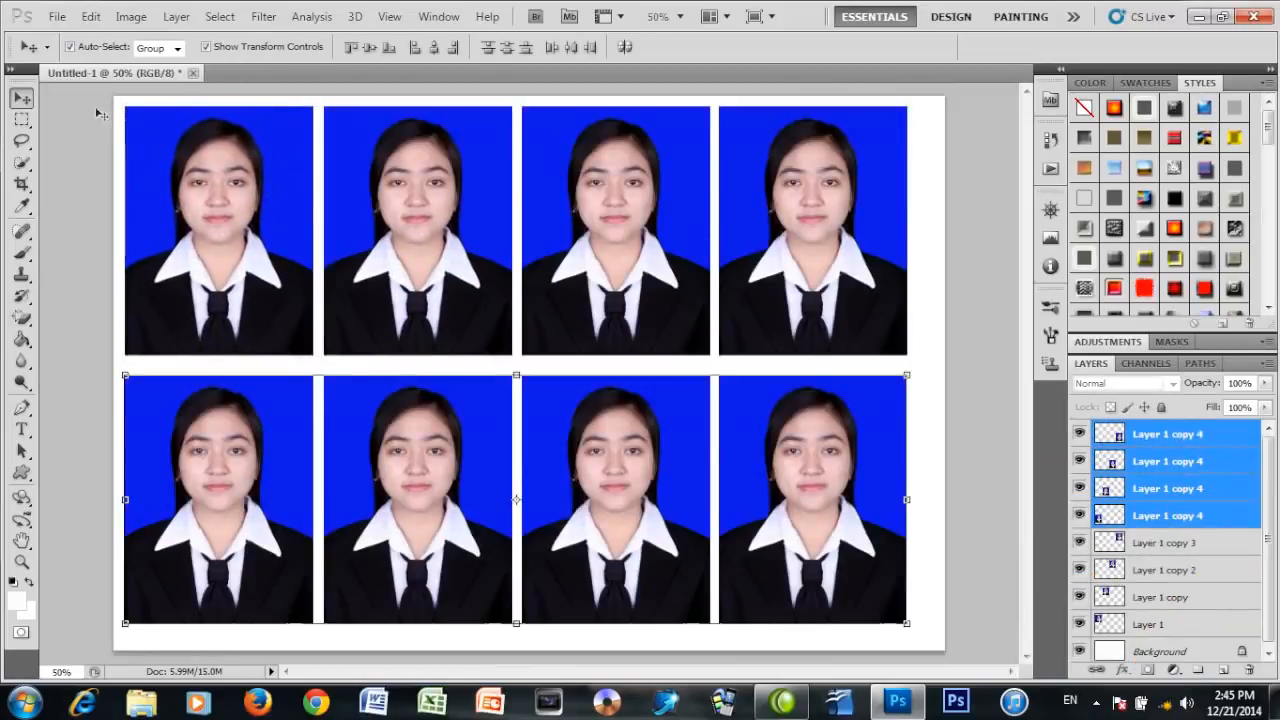
Clear all eight portraits from the sheet and open the photo of the man with the striped tie from the 4X6 folder.
left_click_drag(97, 113, 1014, 657)
key("Delete")
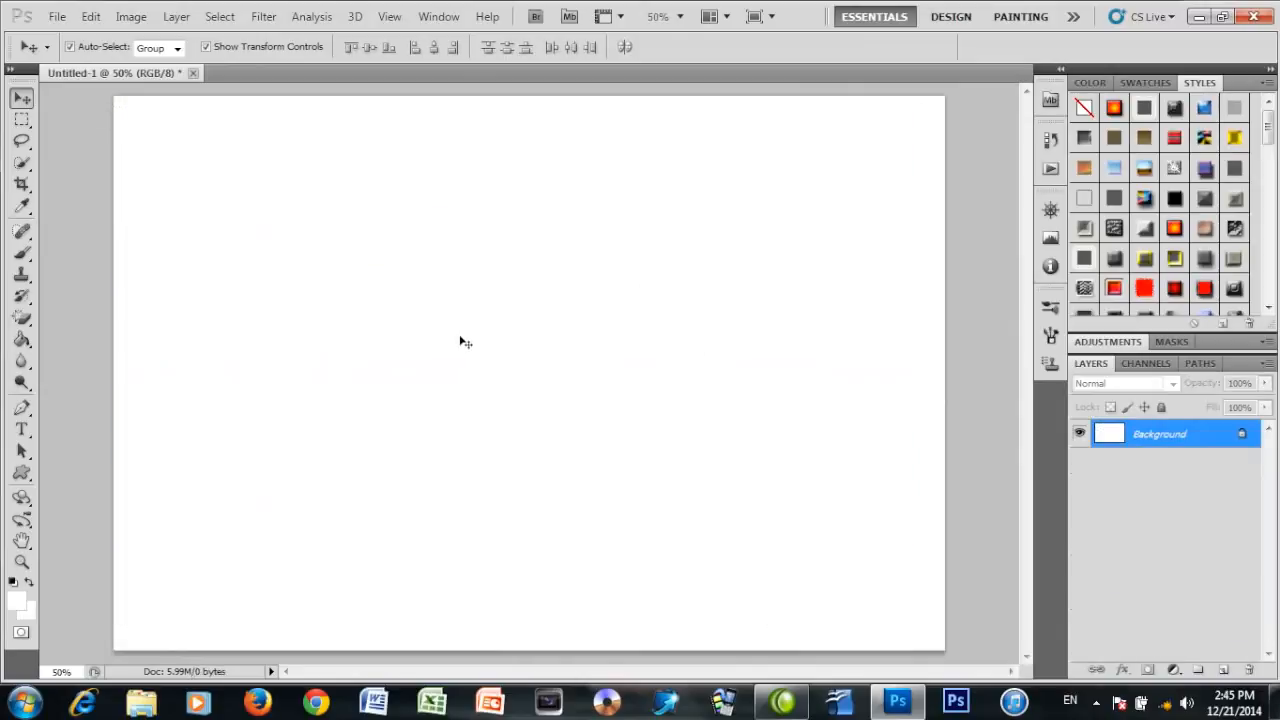
key("ctrl+o")
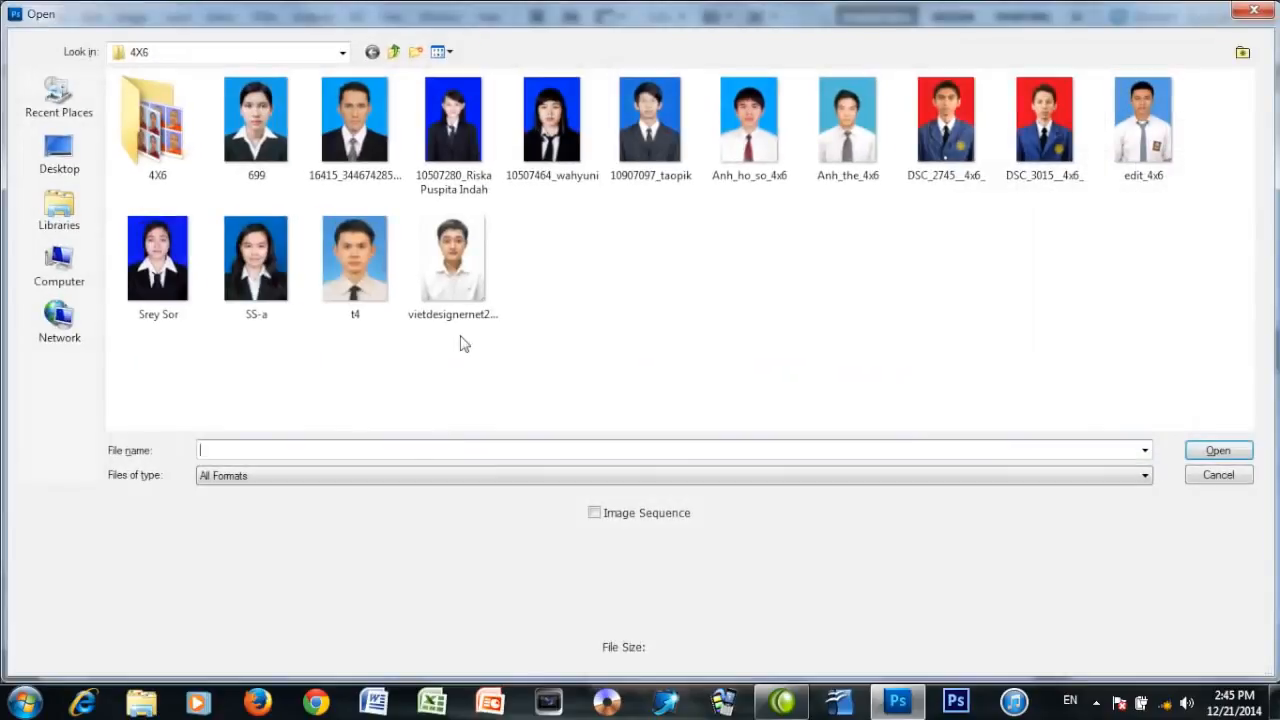
double_click(354, 120)
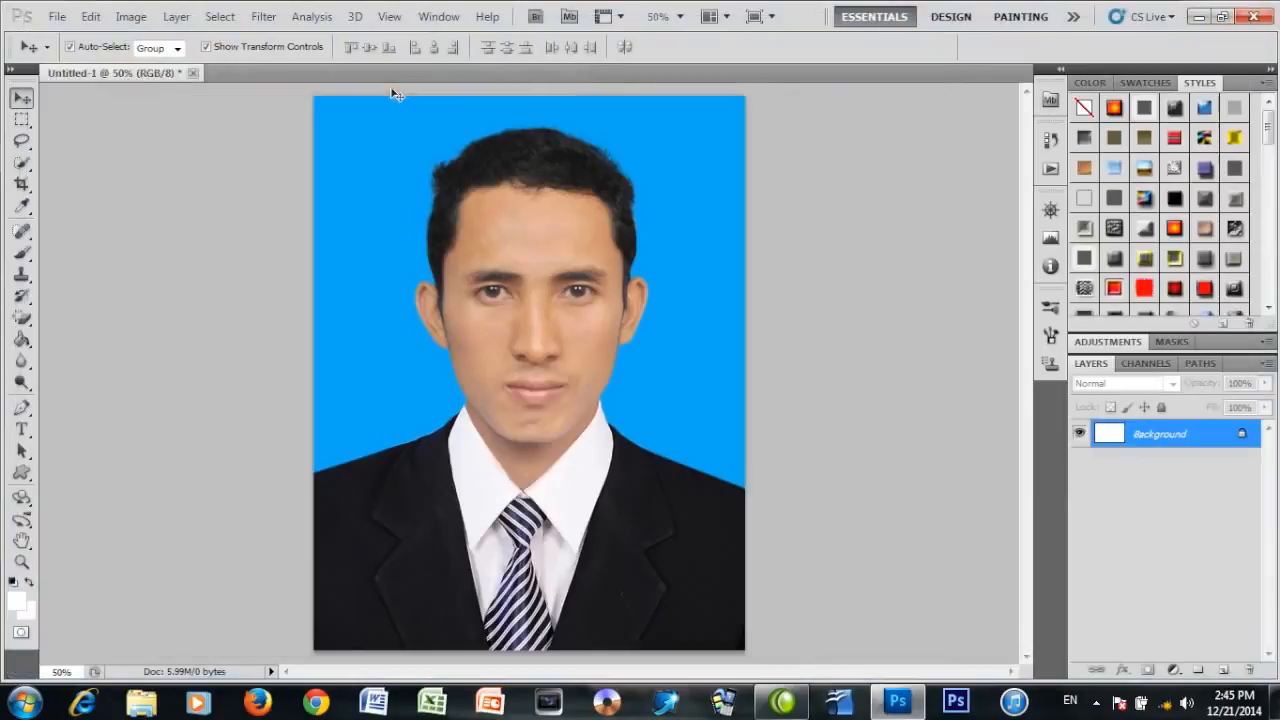
Crop the striped-tie portrait to 3.4 × 4.5 cm at 300 pixels/inch, nudging the frame sideways to centre it on the man.
left_click(22, 184)
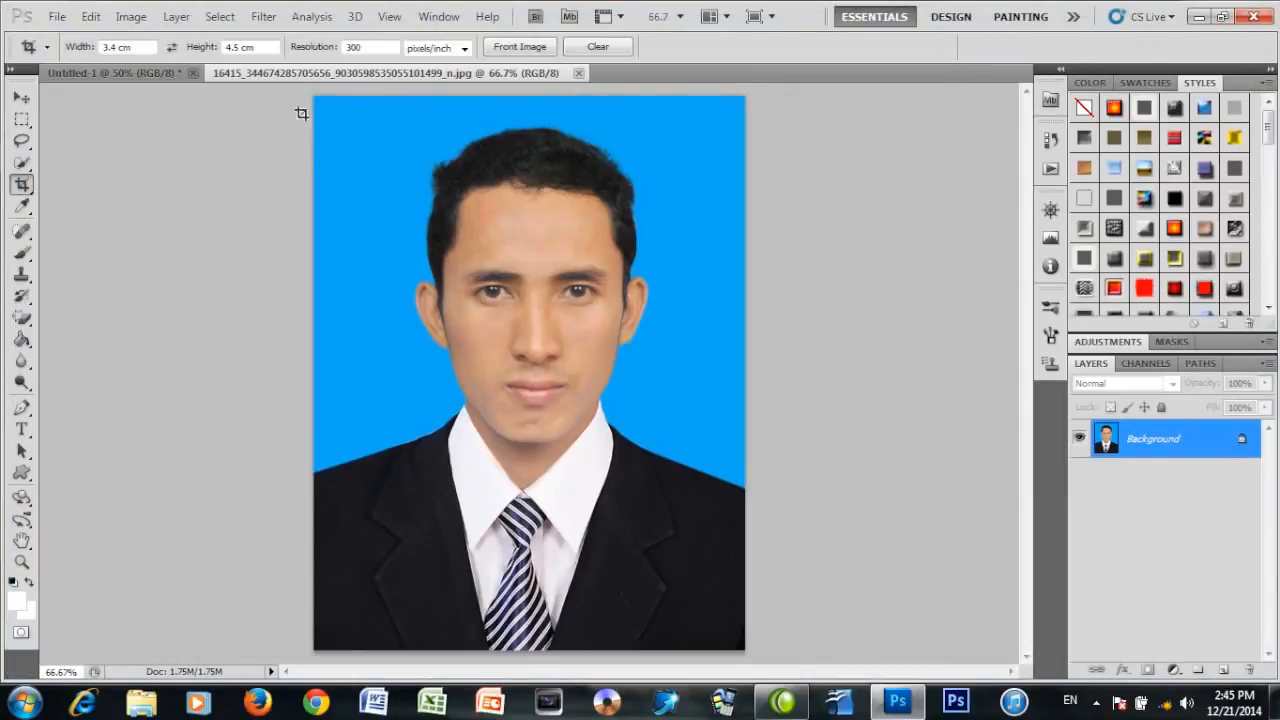
left_click_drag(310, 96, 829, 631)
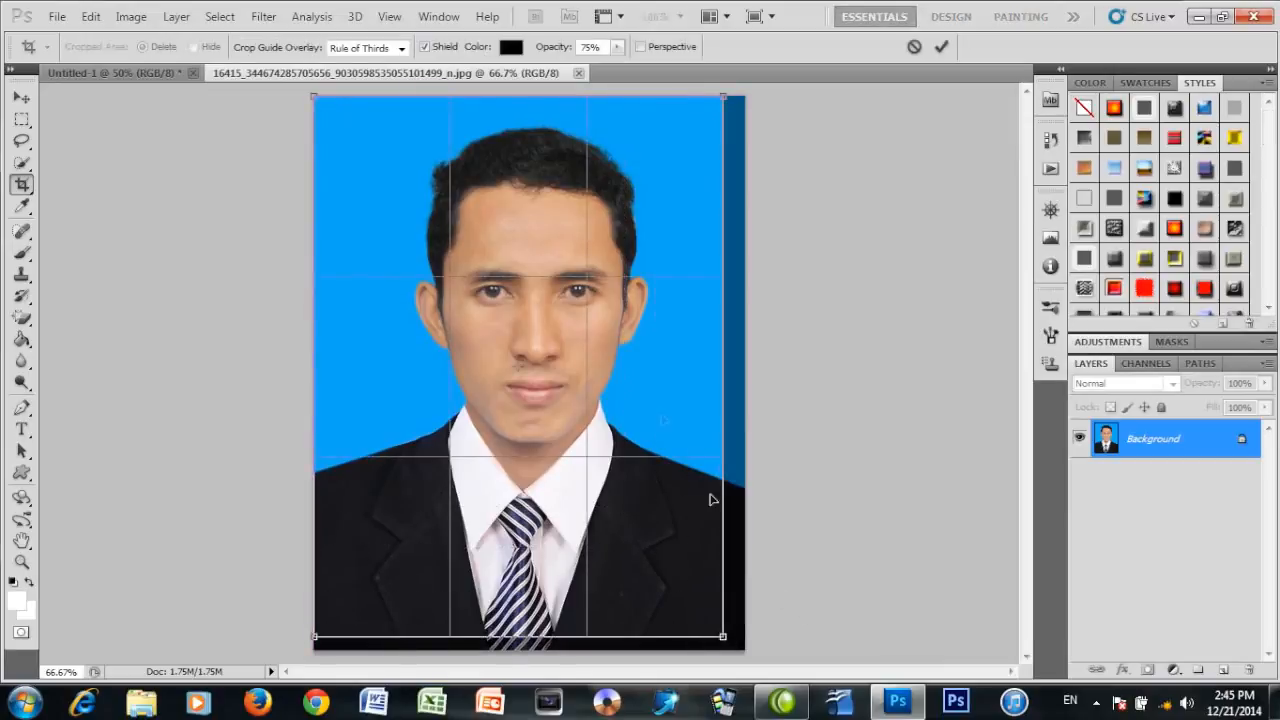
key("Right")
key("Right")
key("Right")
key("Right")
key("Right")
key("Right")
key("Right")
key("Right")
key("Right")
key("Right")
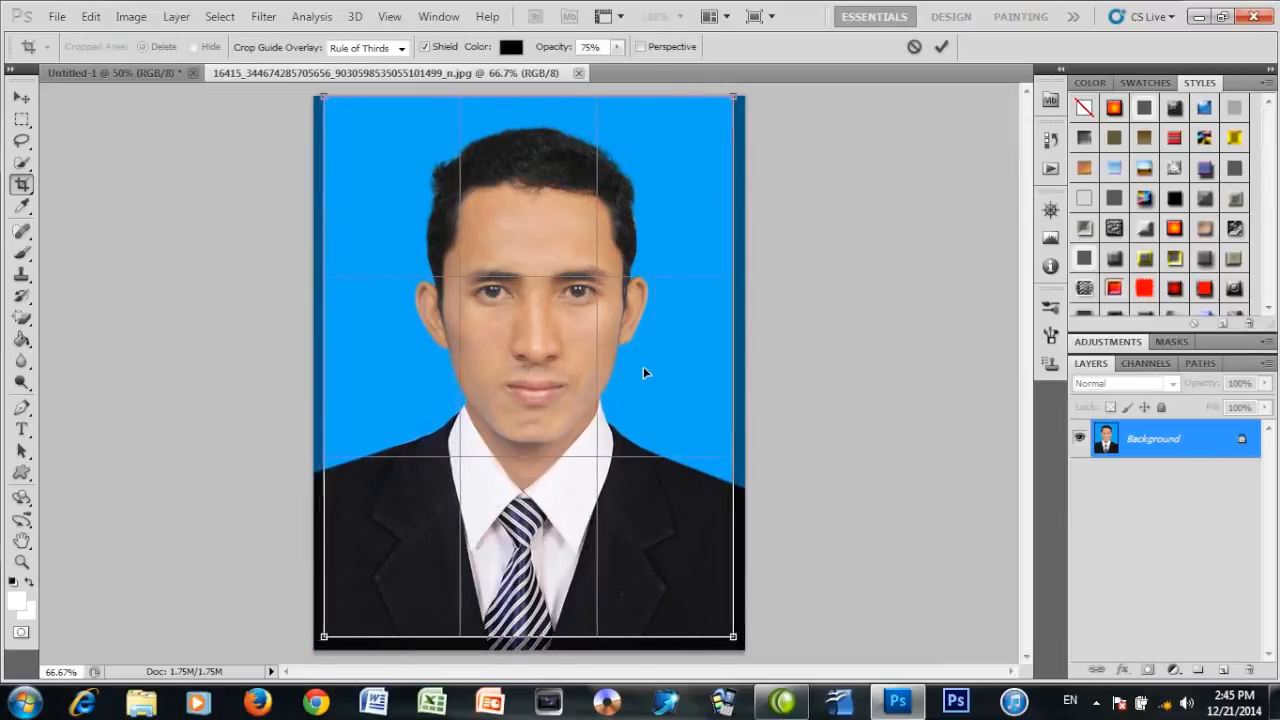
key("Right")
key("Right")
key("Right")
key("Right")
key("Right")
key("Right")
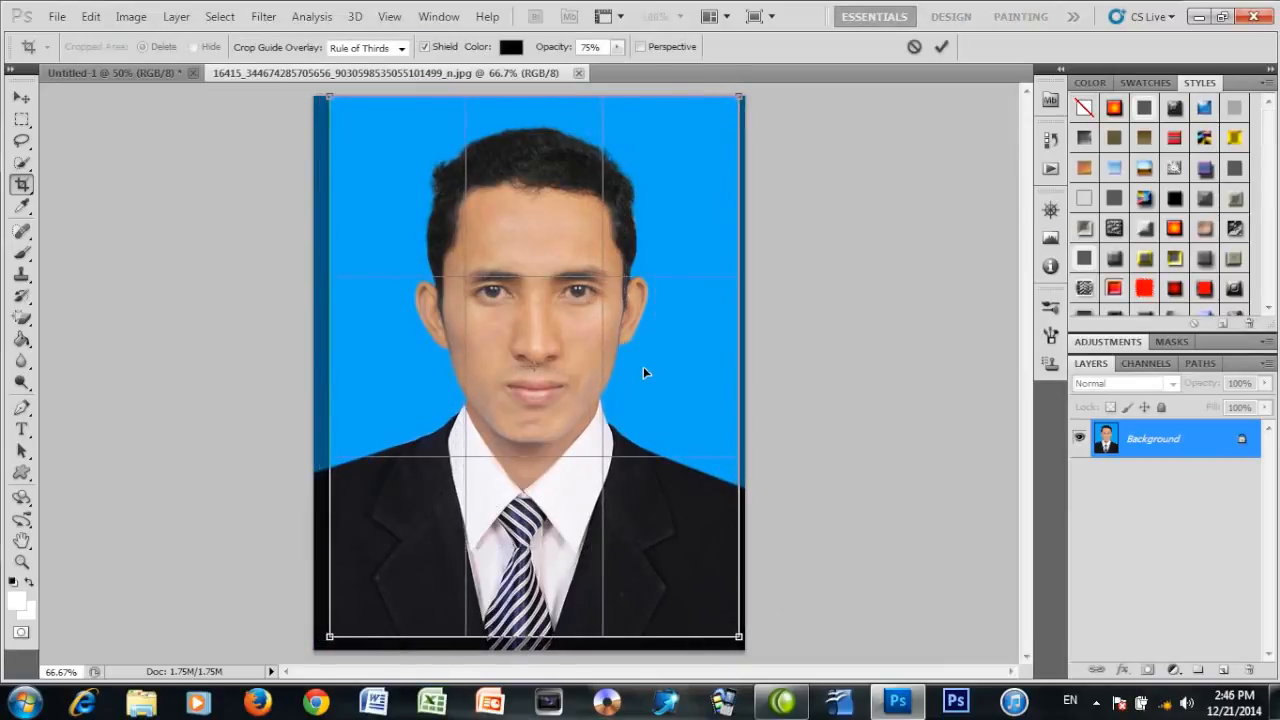
key("Return")
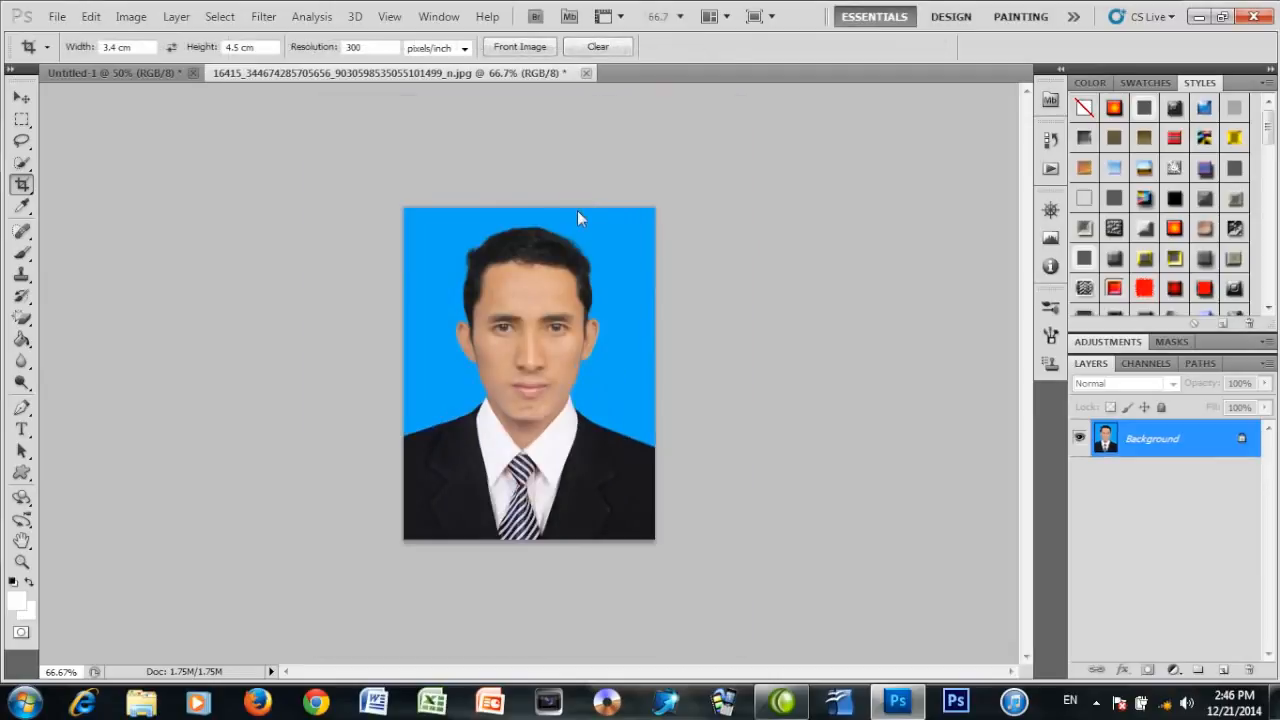
Copy the cropped striped-tie portrait into the blank sheet's upper-left corner and close its source photo without saving.
left_click(21, 97)
left_click_drag(305, 74, 680, 170)
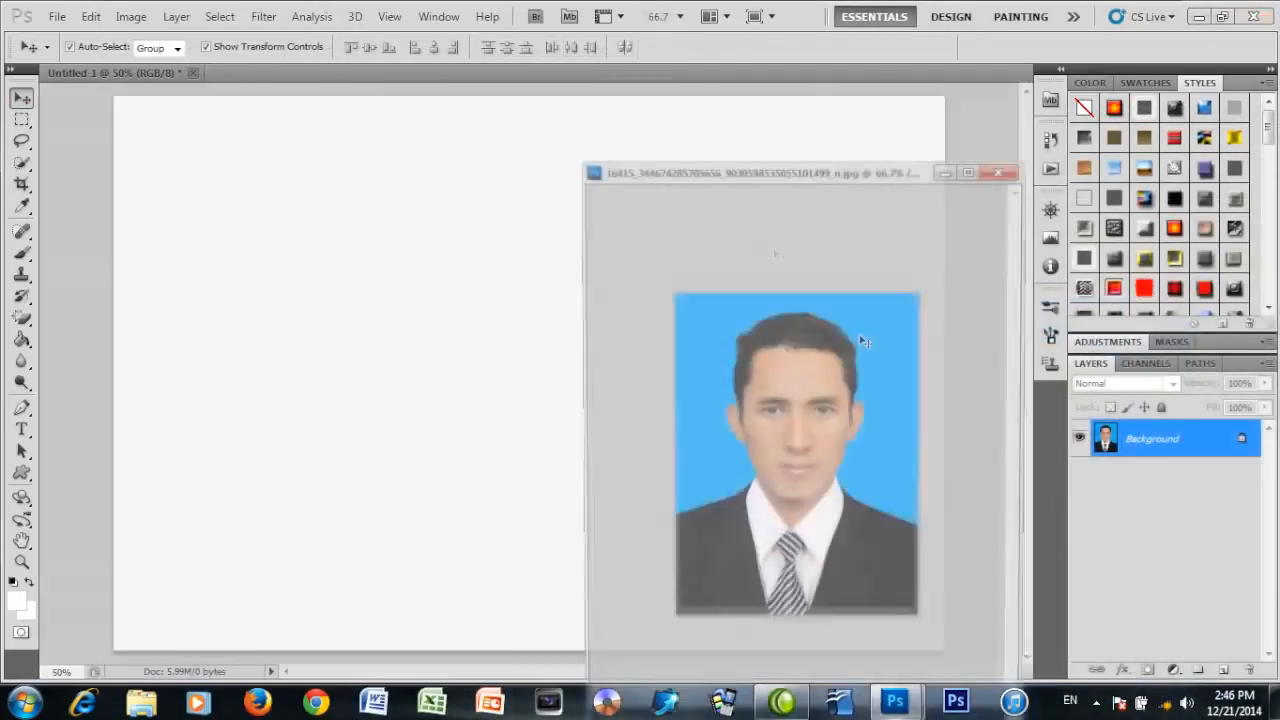
left_click_drag(857, 337, 456, 372)
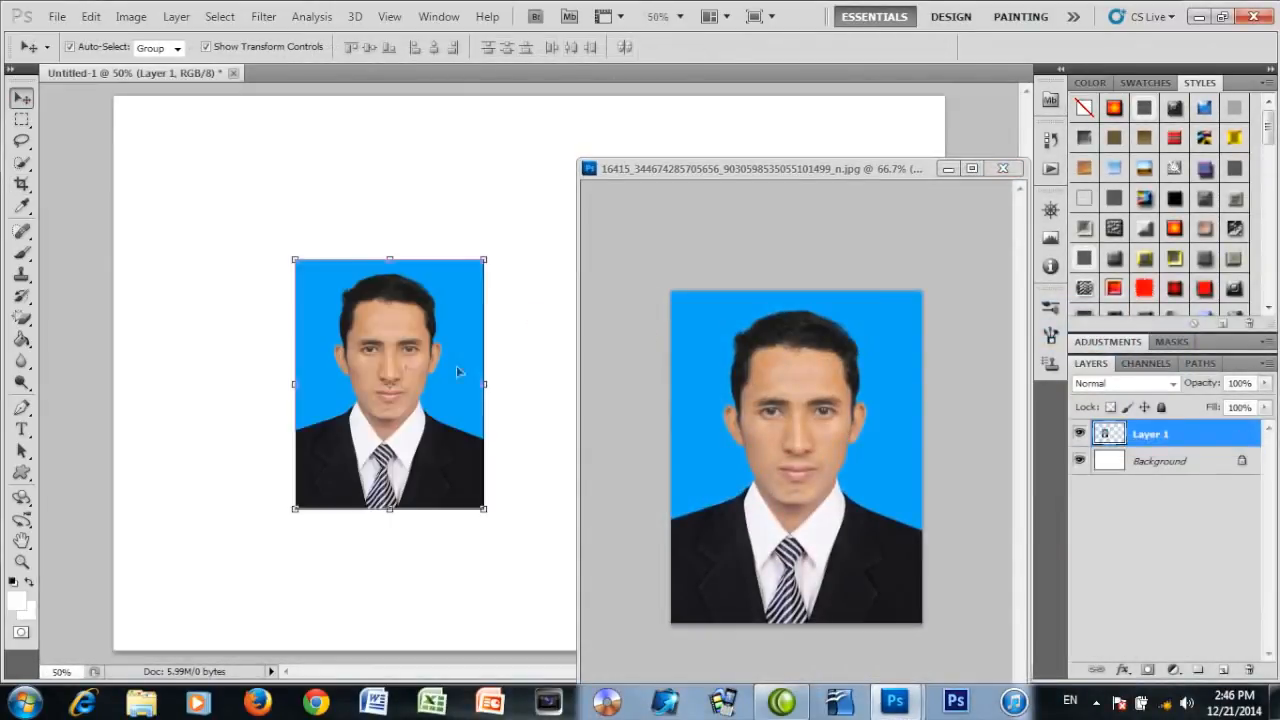
left_click(1002, 168)
left_click(646, 287)
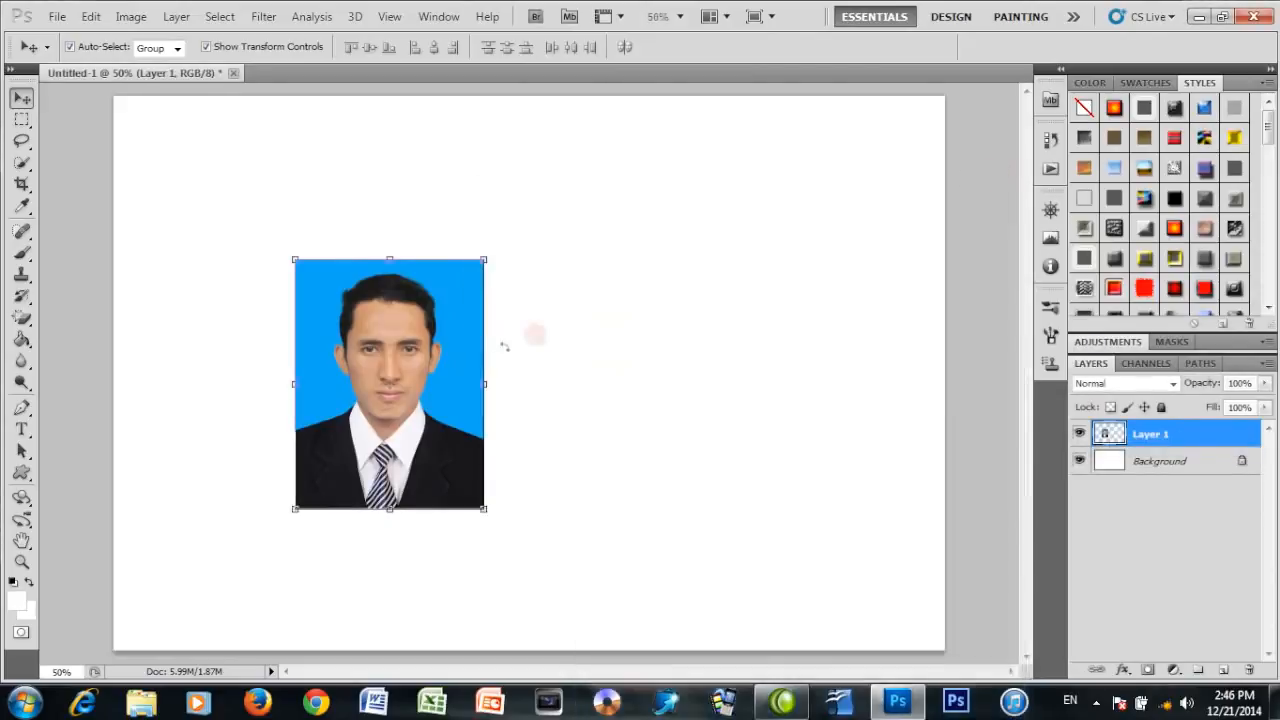
left_click_drag(434, 370, 263, 218)
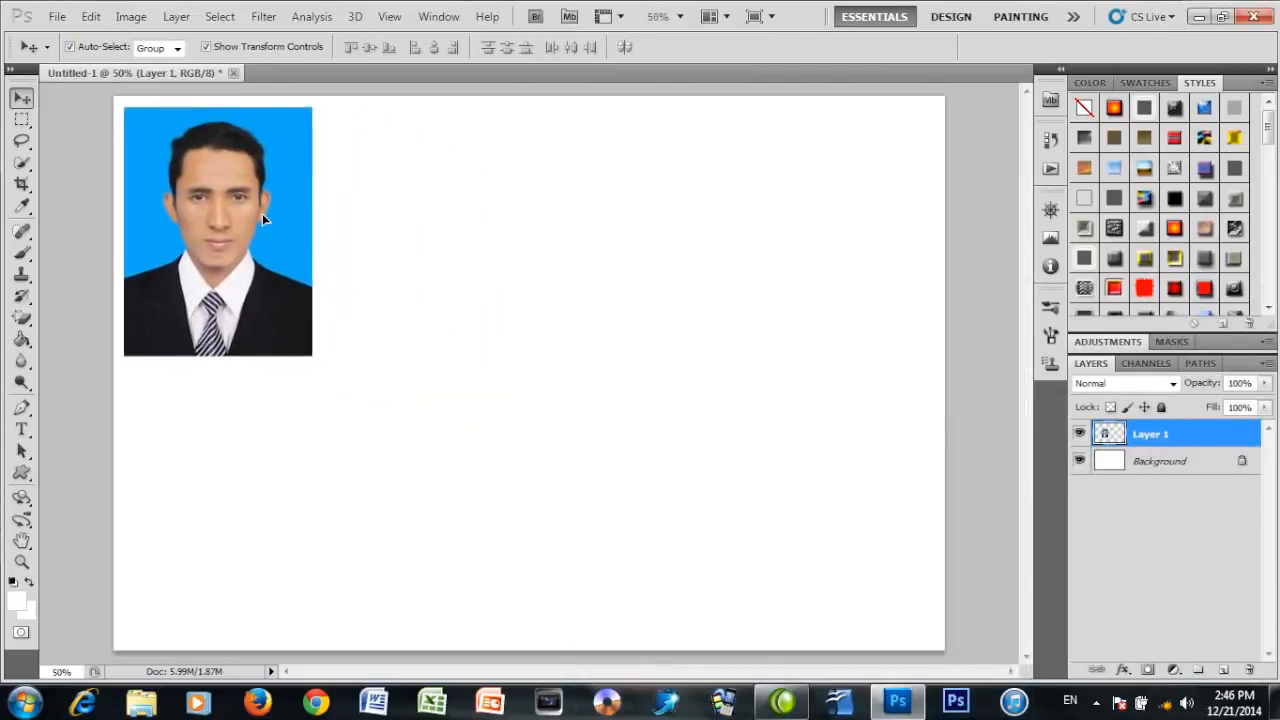
Run the 4x6 action on the striped-tie portrait to fill the sheet with eight copies.
left_click(1051, 170)
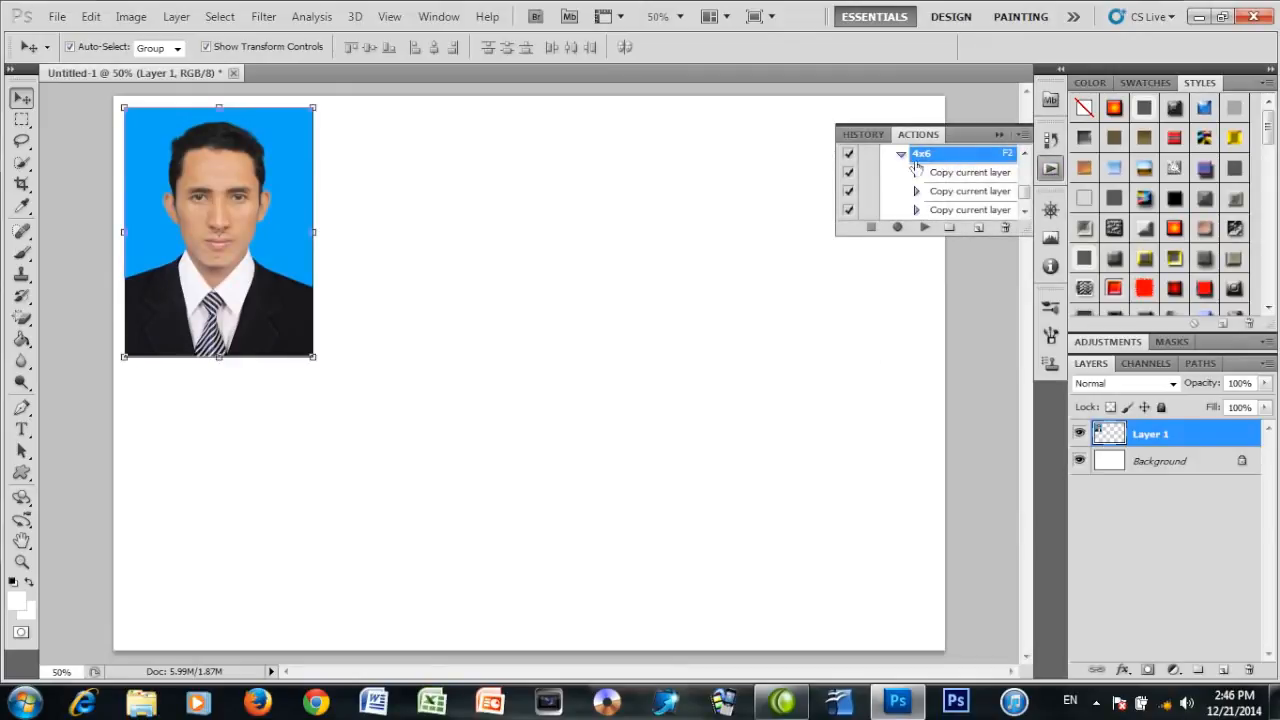
left_click(925, 228)
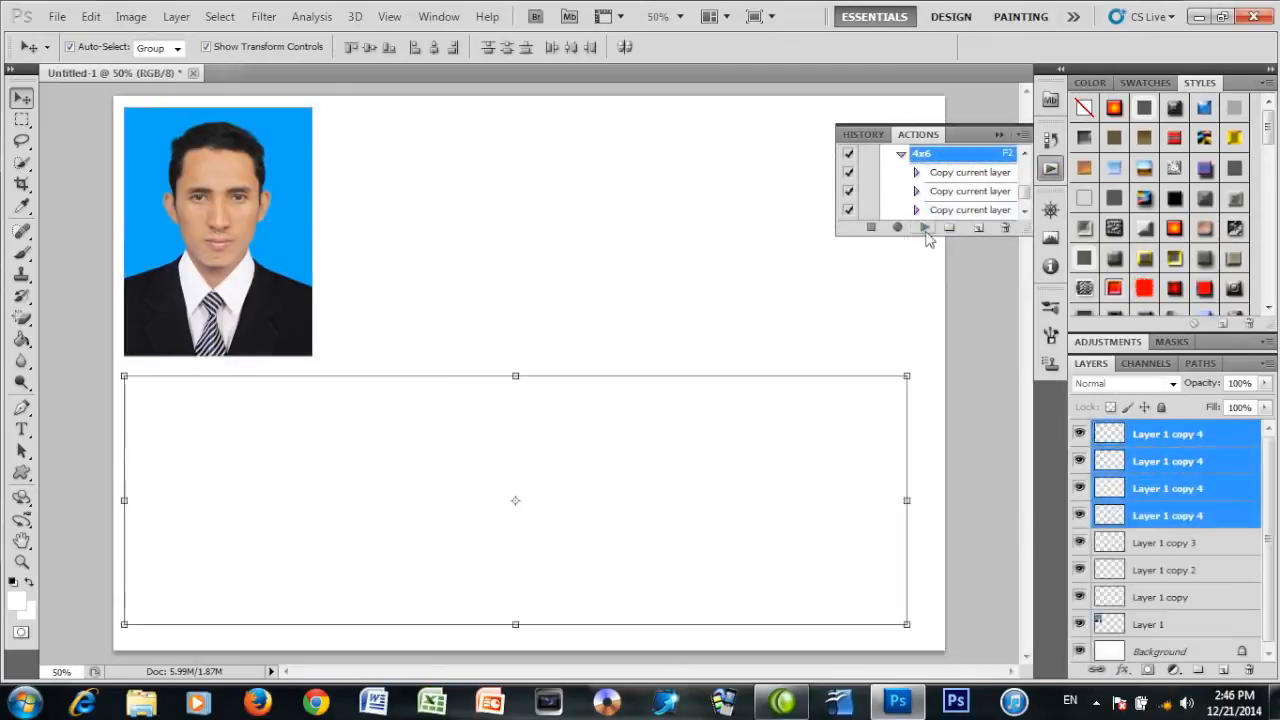
left_click(999, 137)
Inspect the finished sheet by selecting the portraits in both rows one after another.
left_click(627, 205)
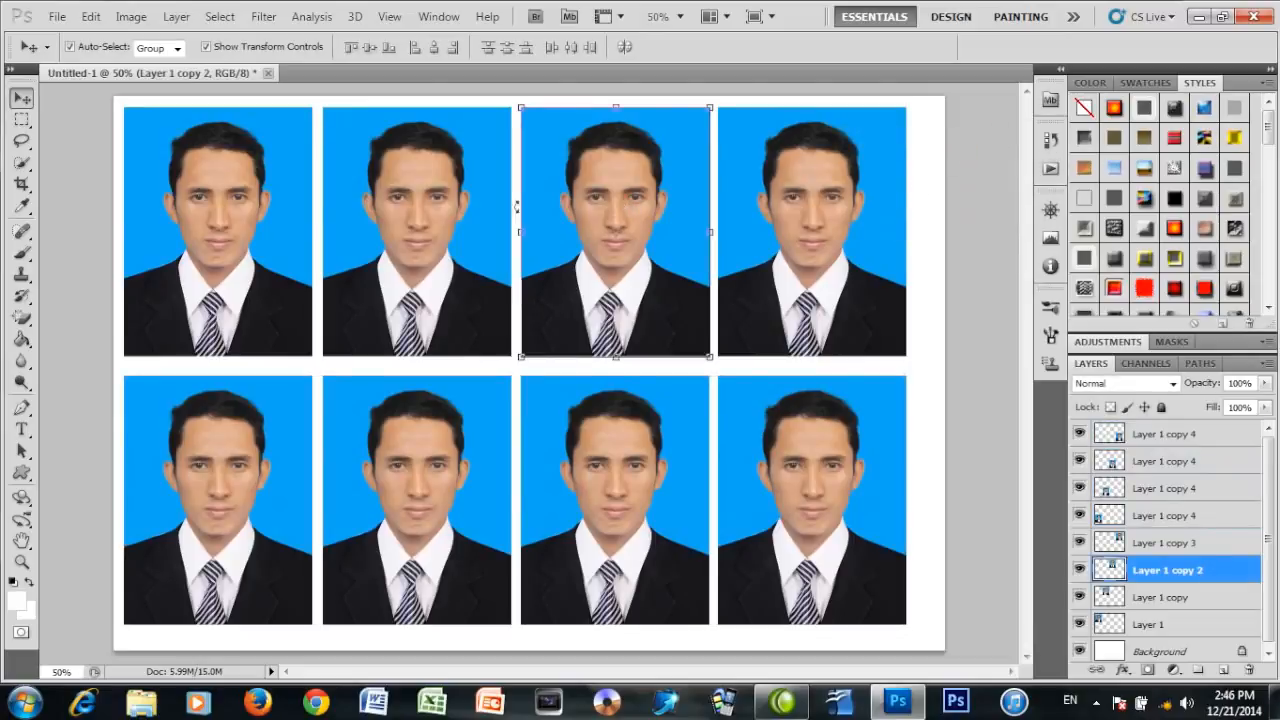
left_click(420, 220)
left_click(272, 230)
left_click(280, 470)
left_click(400, 475)
left_click(610, 470)
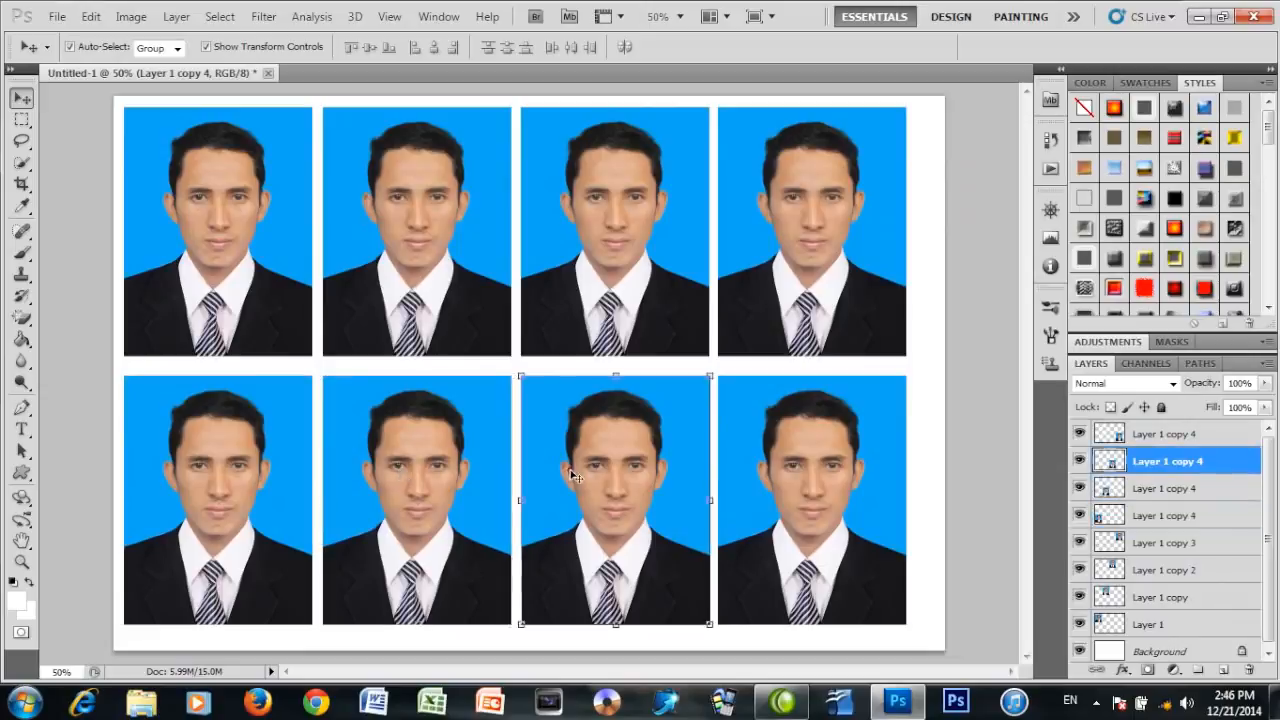
left_click(808, 462)
left_click(853, 325)
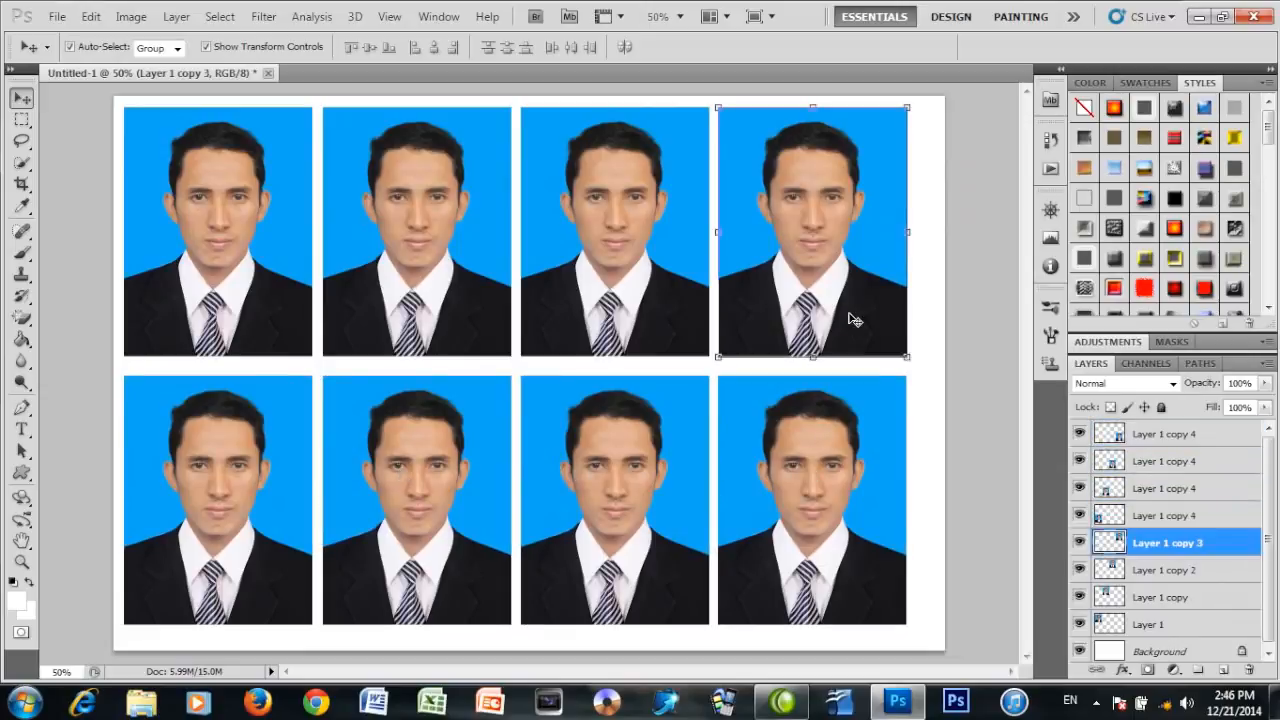